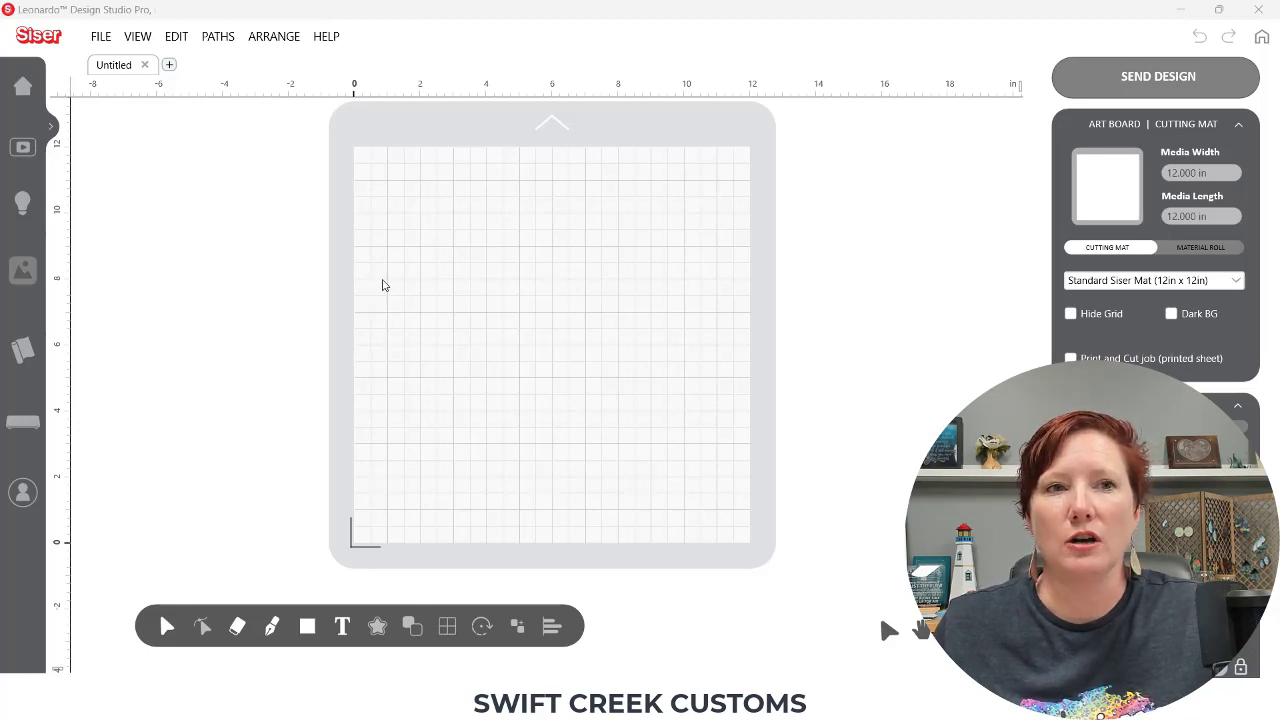
Open the purple image-file-formats-g5867a0aab_1280 image for Print and Cut at 300 DPI, with the artwork mask at tolerance 50
click(100, 37)
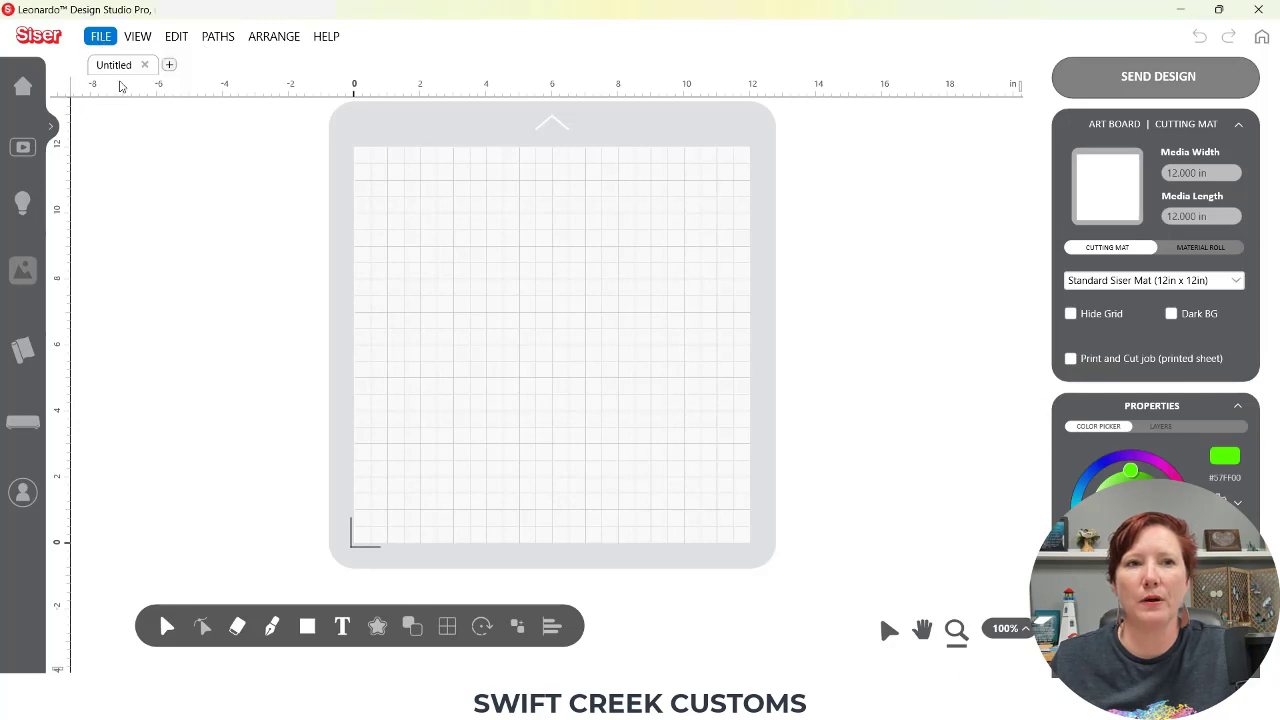
click(118, 79)
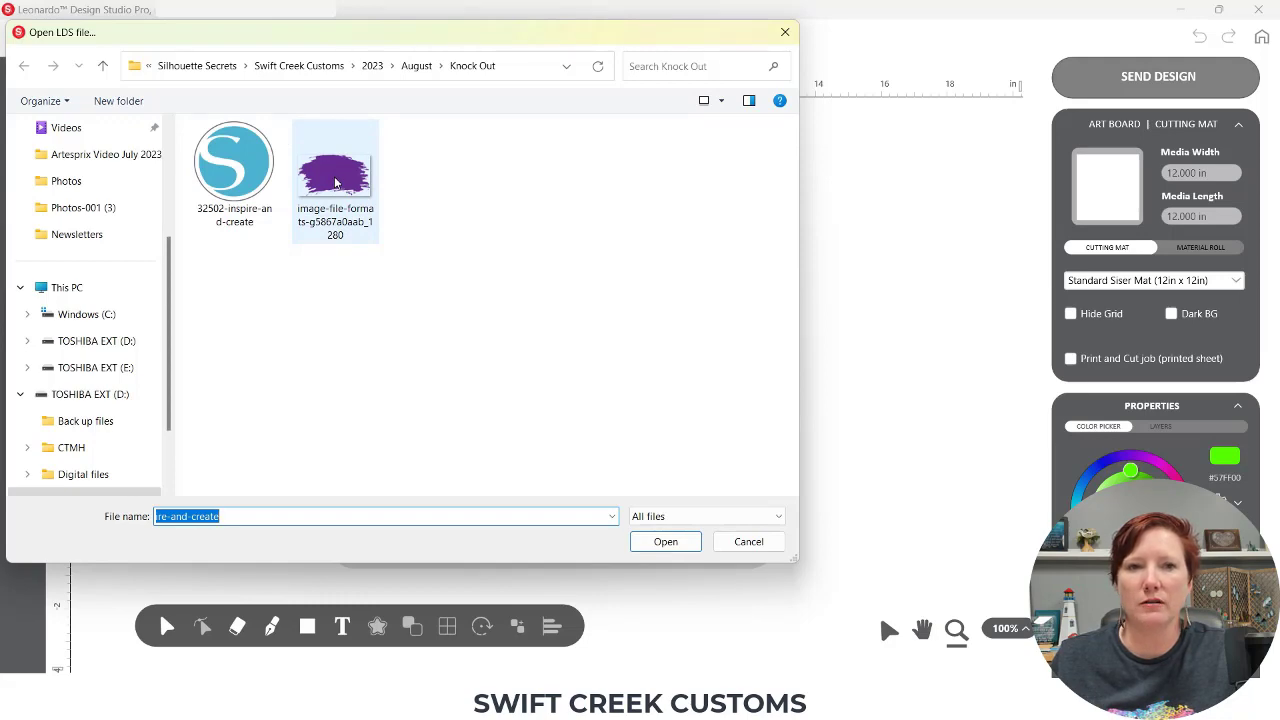
double_click(335, 182)
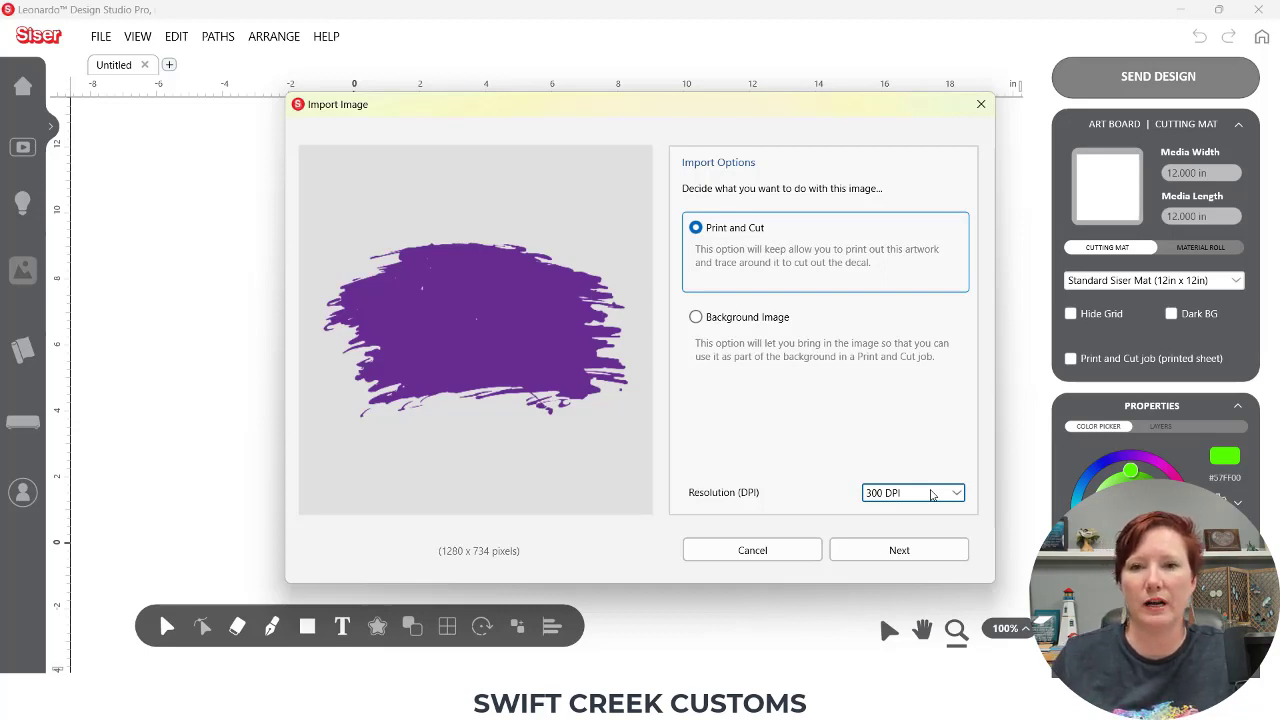
click(882, 551)
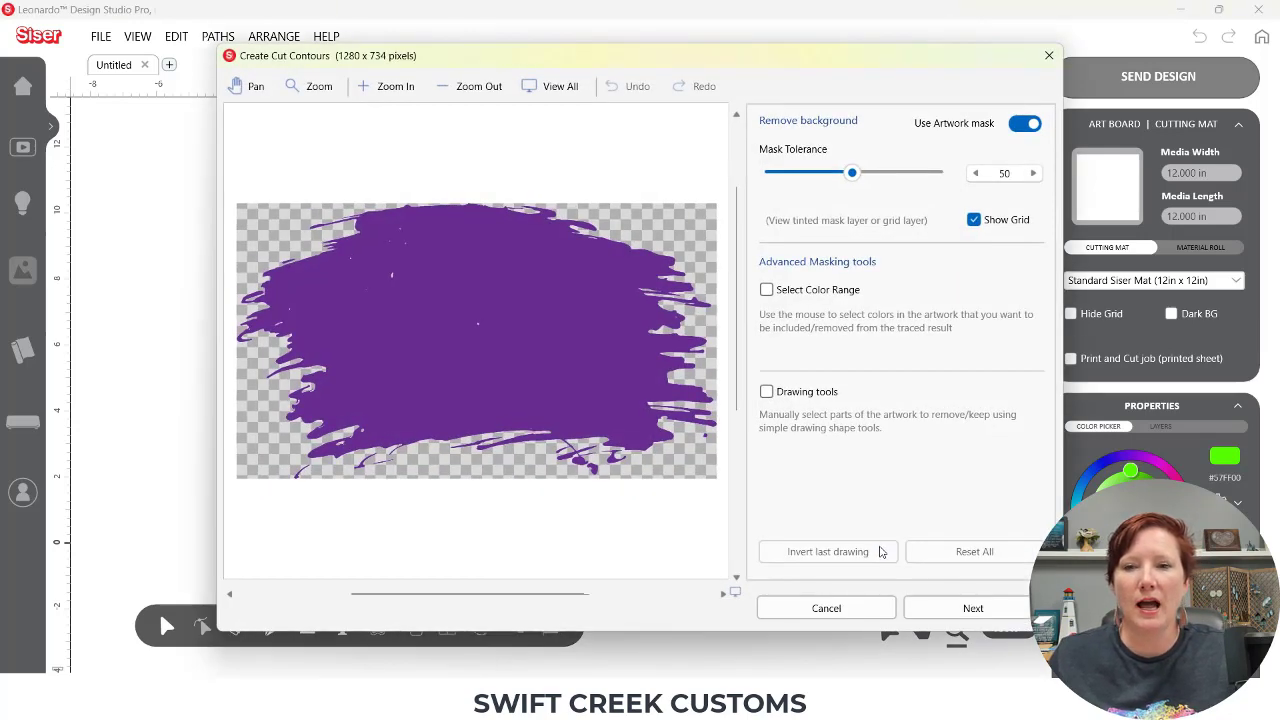
click(952, 610)
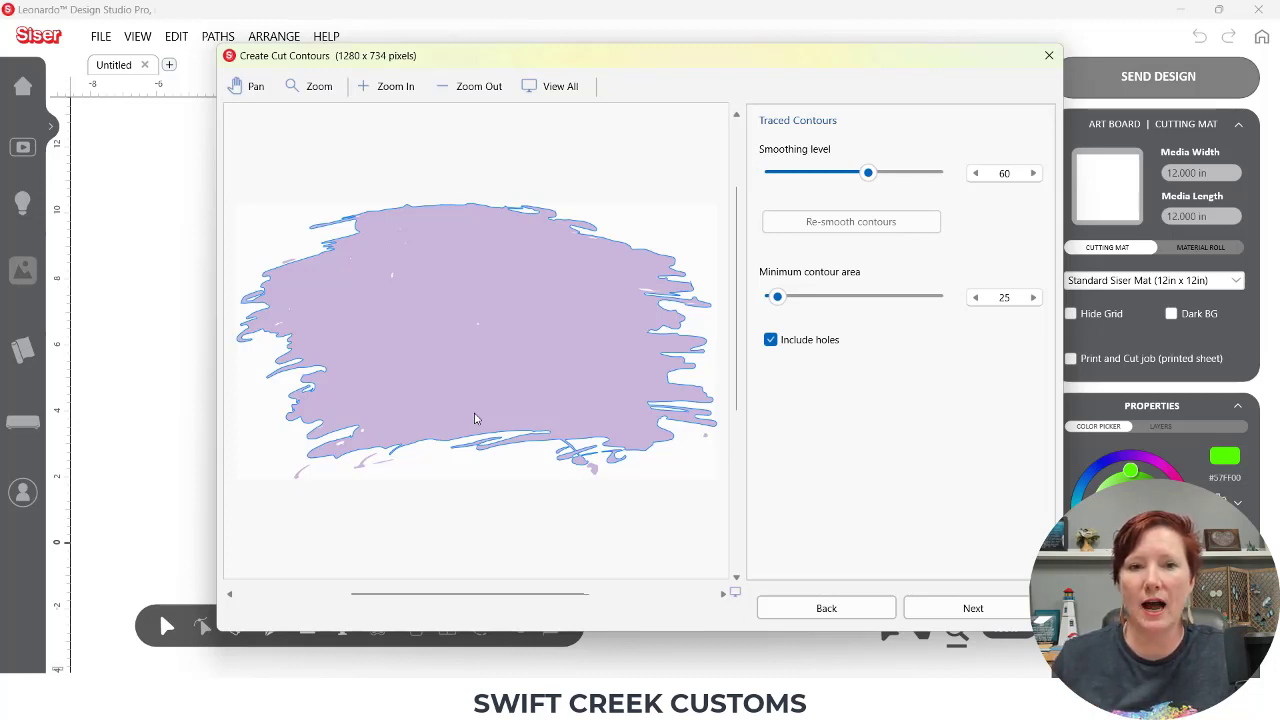
Trace the brush stroke with a minimum contour area of 1 and holes included, and finish the import with zero contour offset
click(366, 467)
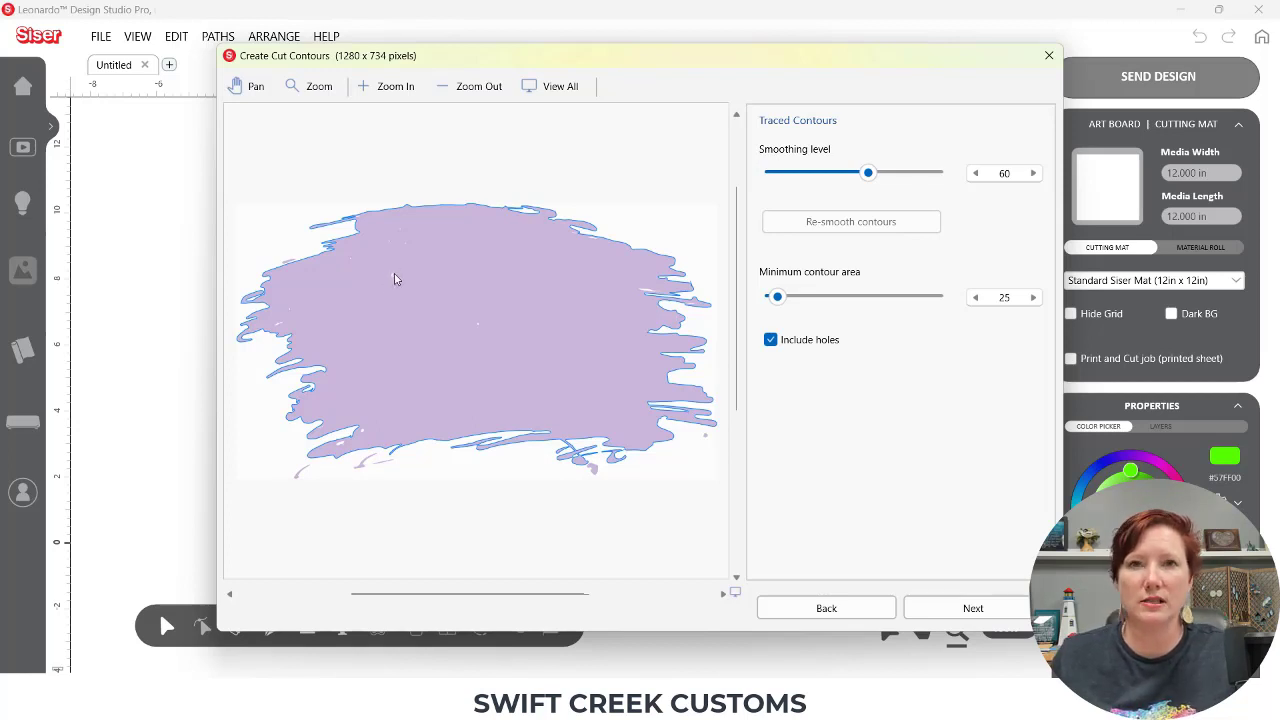
click(770, 341)
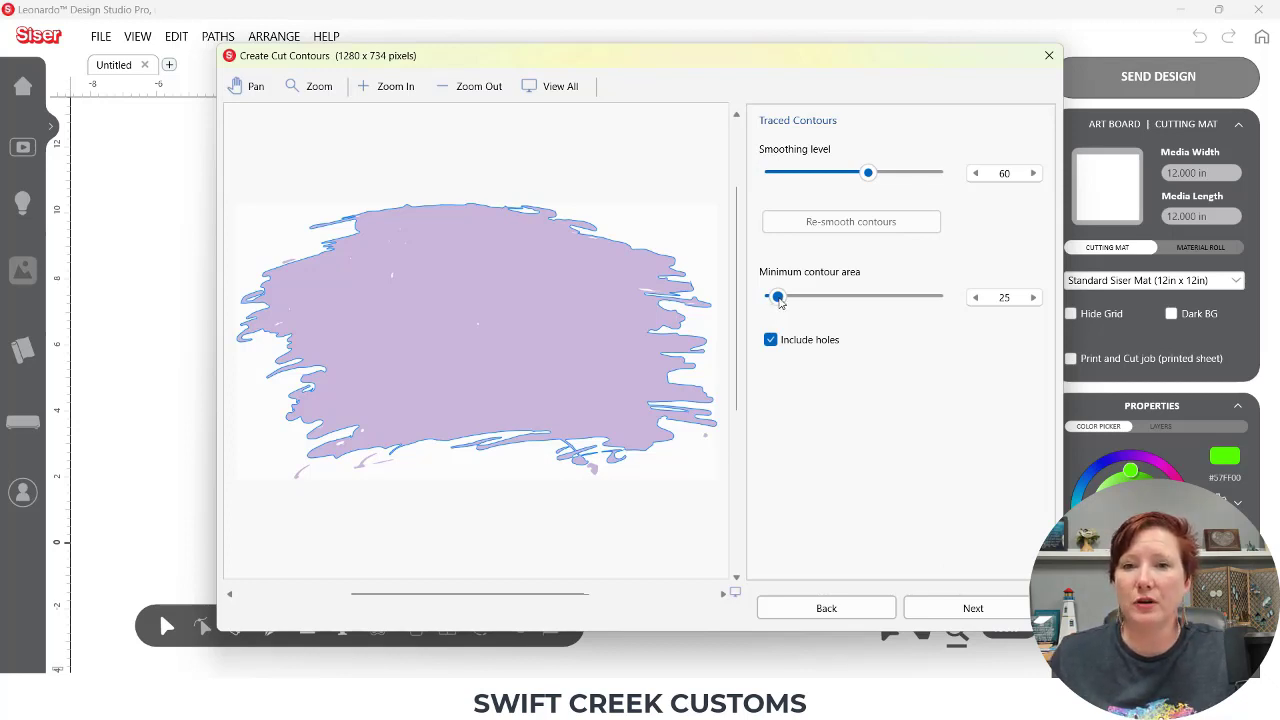
mouse_move(781, 301)
mouse_down()
mouse_move(866, 304)
mouse_move(766, 304)
mouse_up()
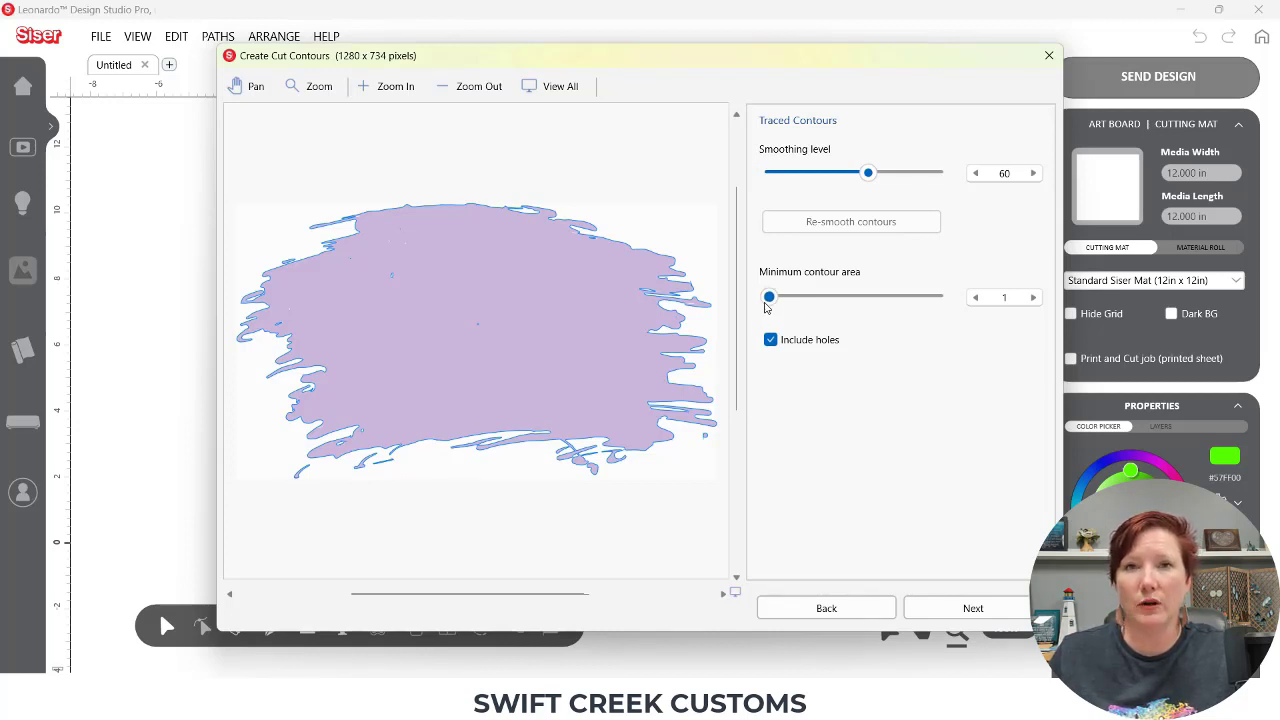
click(957, 612)
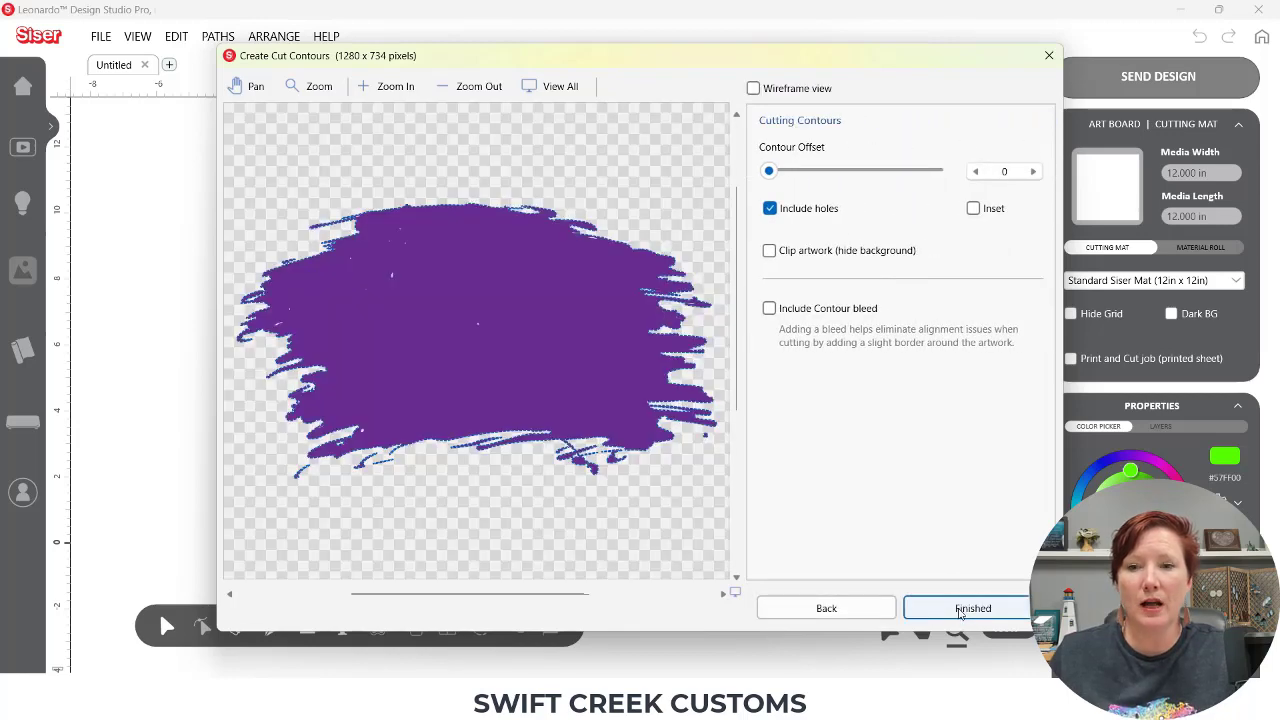
click(968, 612)
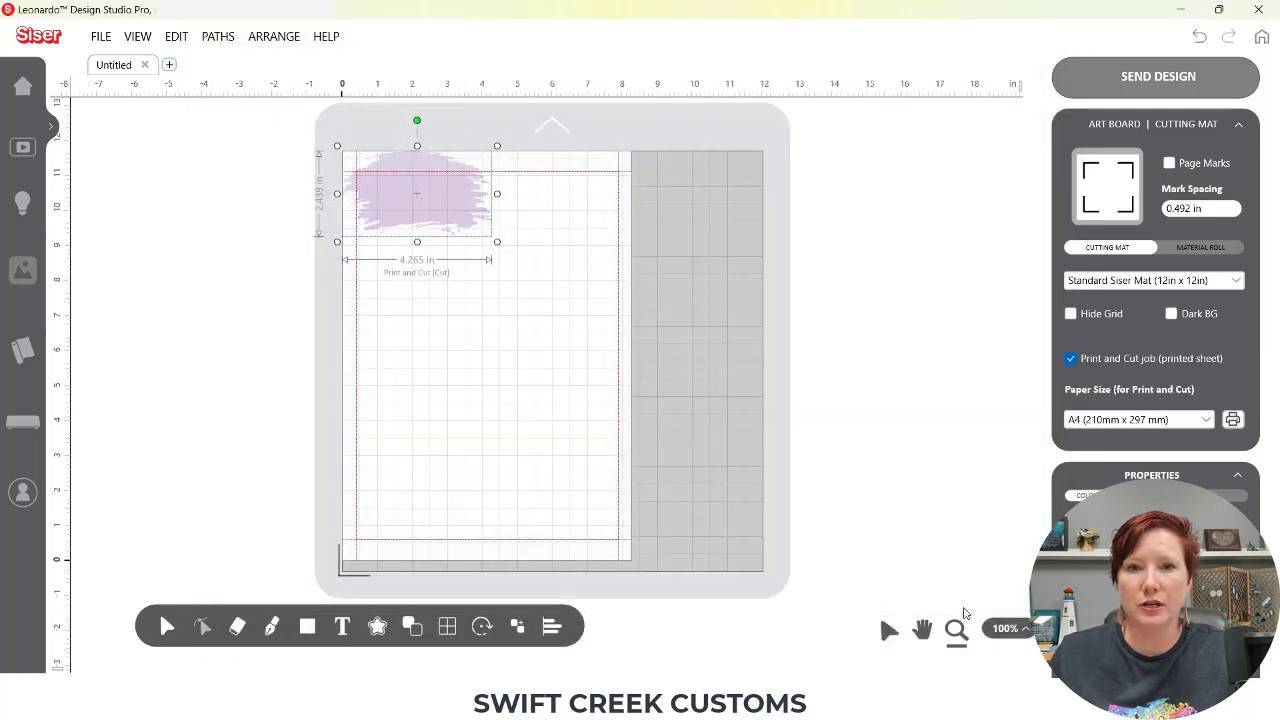
Turn off the print and cut job and enlarge the brush stroke on the mat to about 11.6 in wide
drag(440, 195, 503, 326)
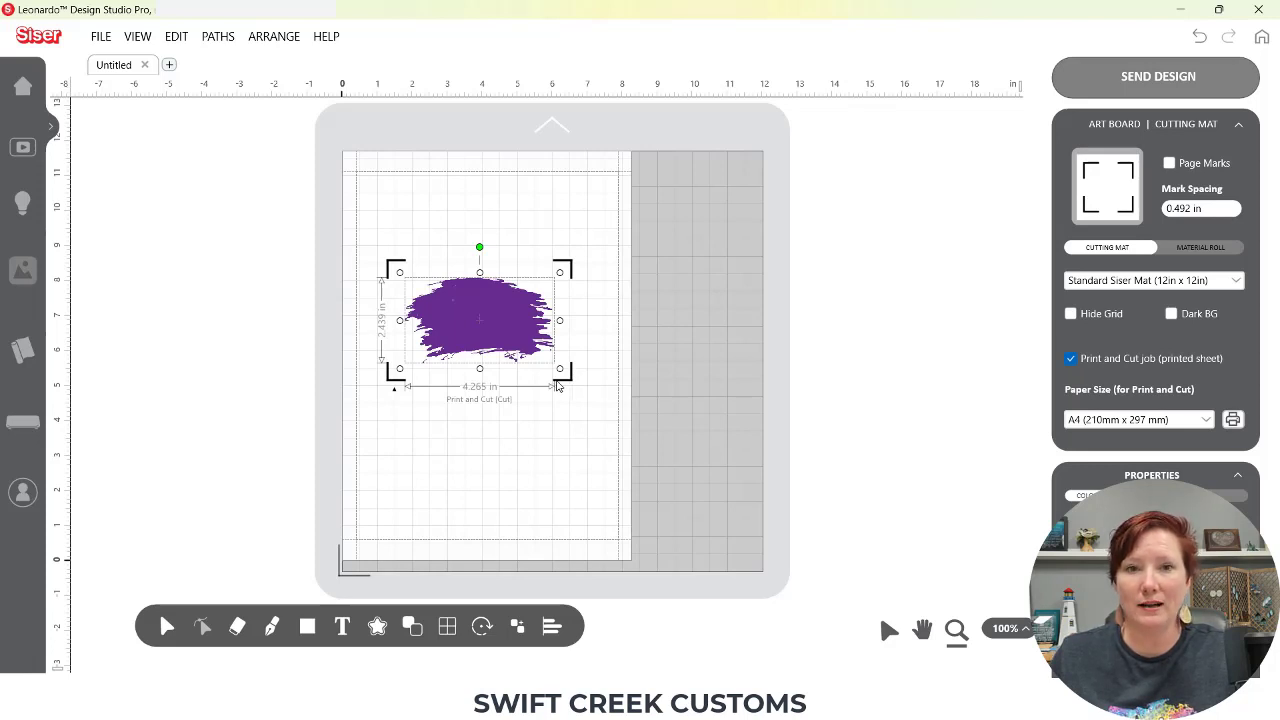
click(1071, 359)
mouse_move(559, 351)
mouse_down()
mouse_move(671, 449)
mouse_move(747, 460)
mouse_up()
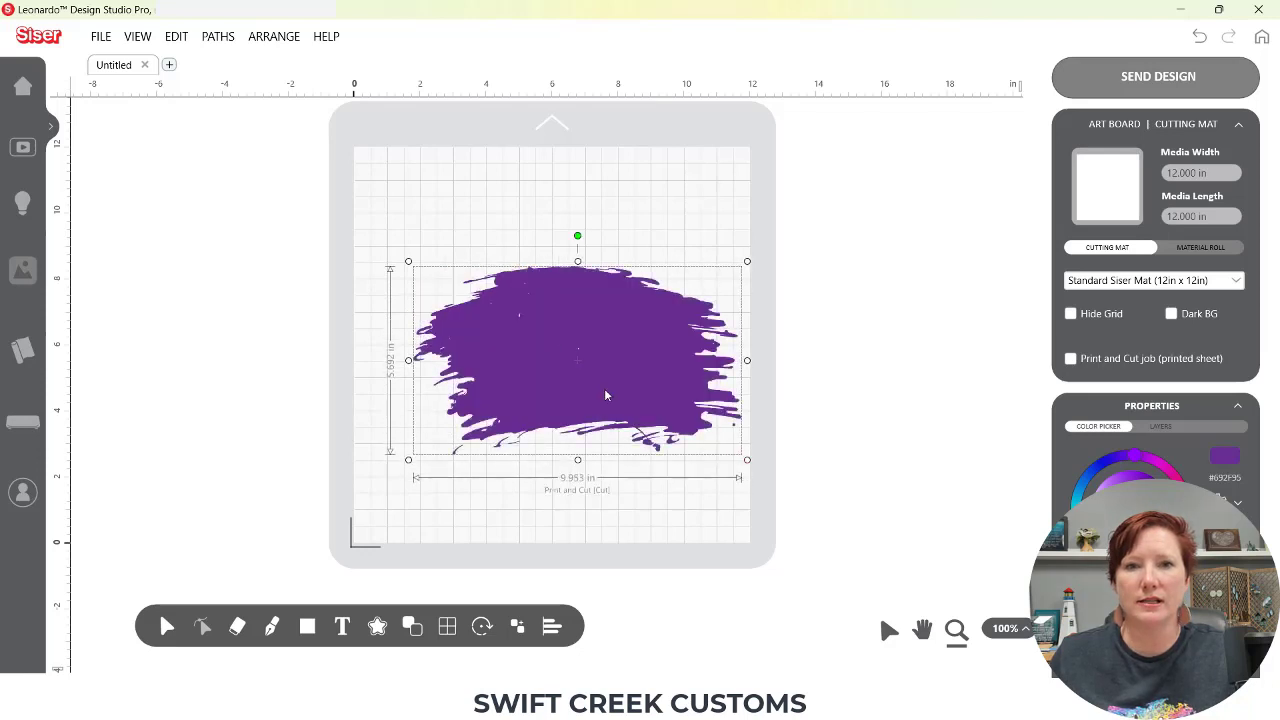
drag(408, 261, 365, 221)
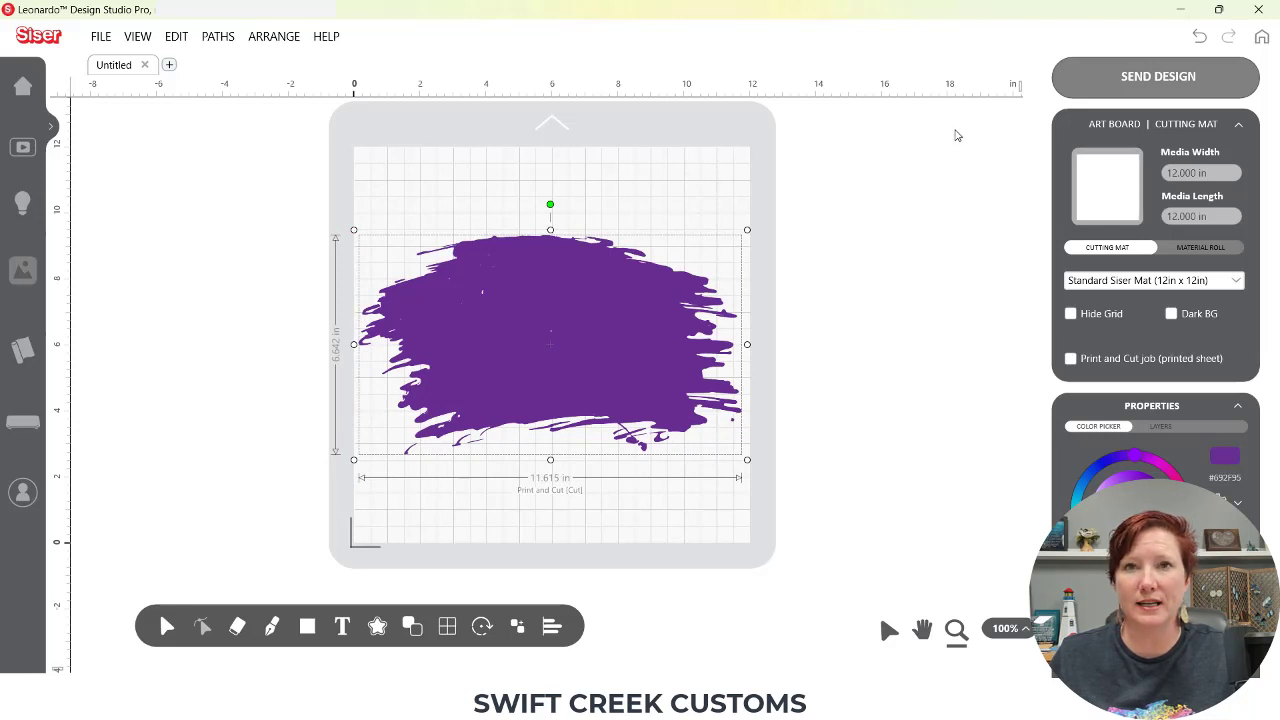
Send only the selected brush stroke to the cutting workspace, examine both color layers, and return to the design
click(1098, 78)
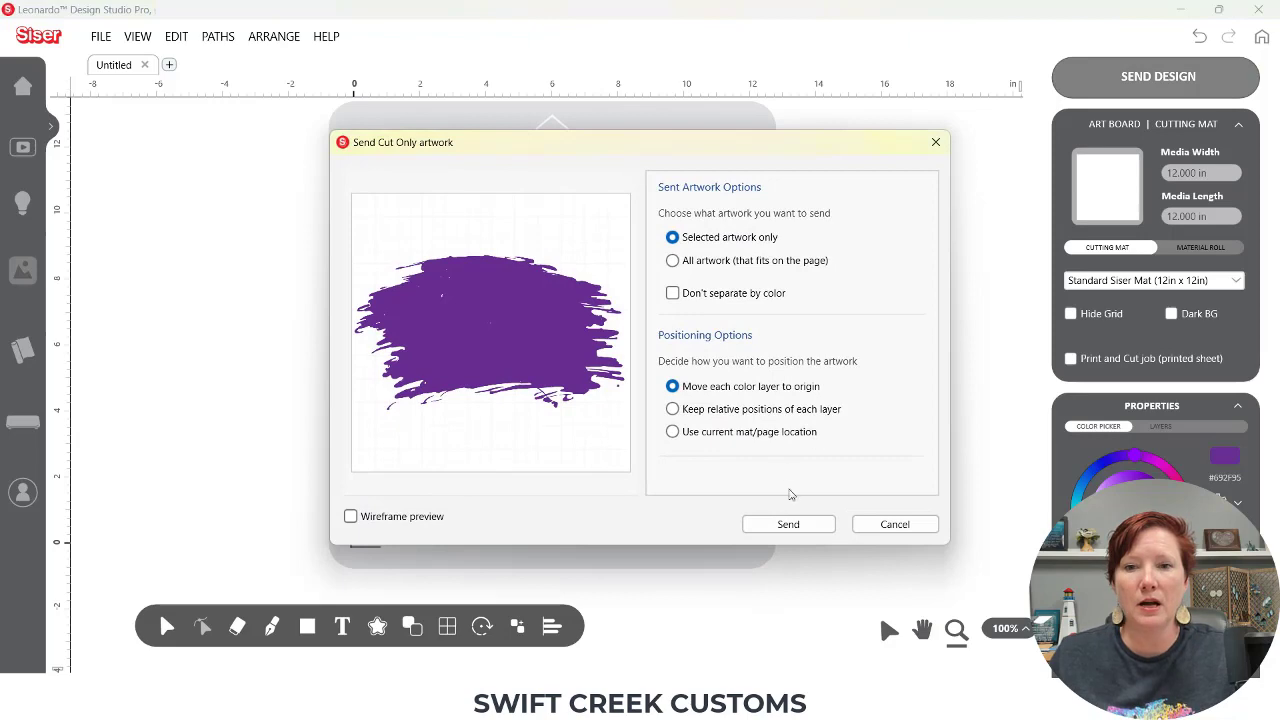
click(789, 525)
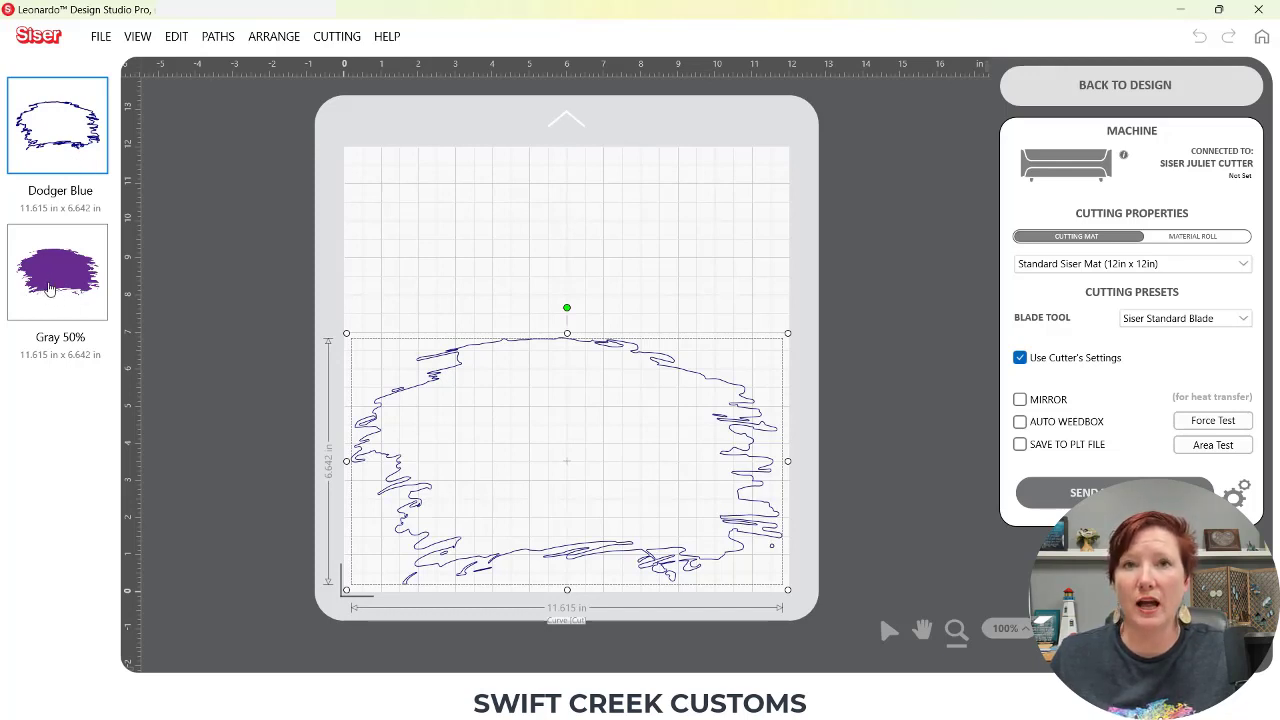
click(64, 137)
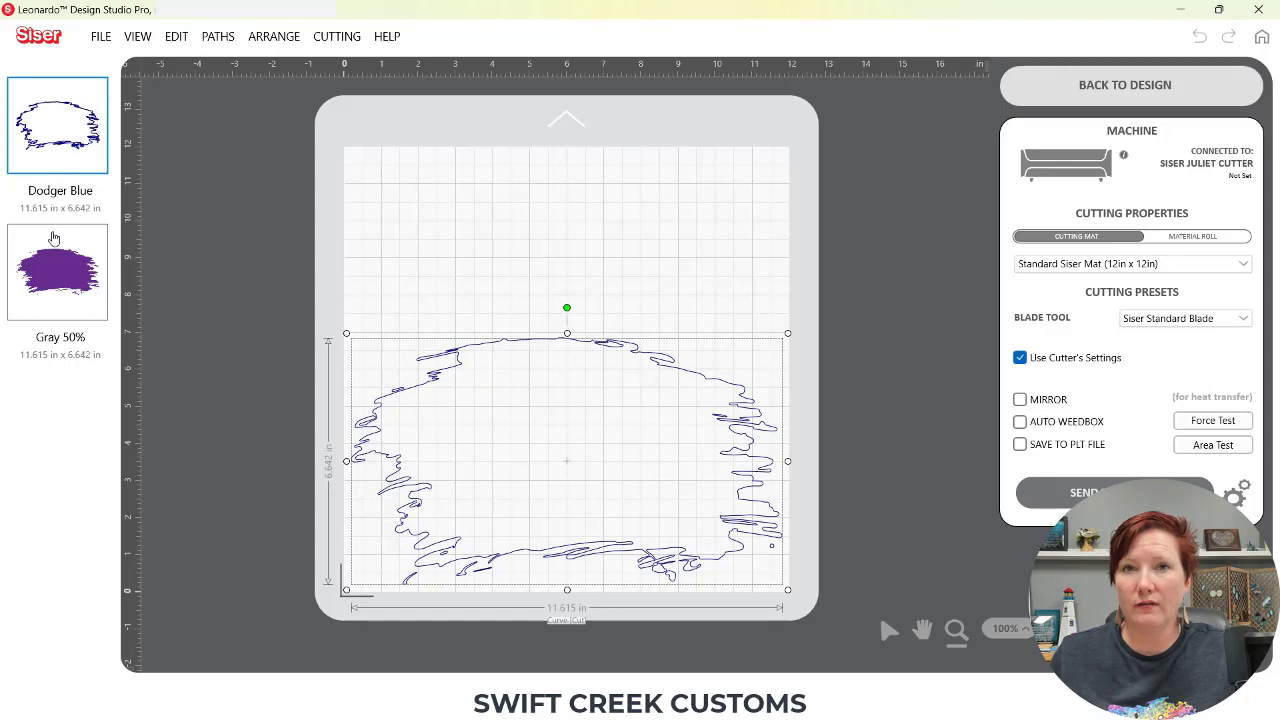
click(57, 271)
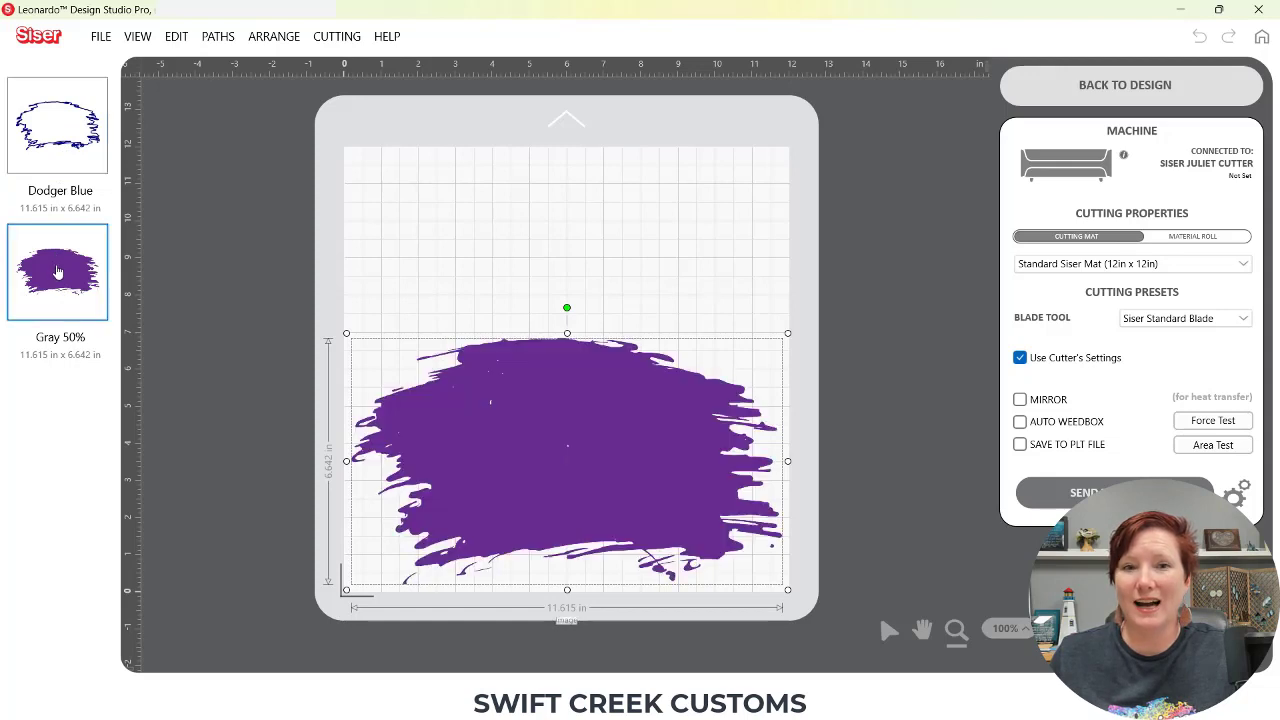
click(1069, 89)
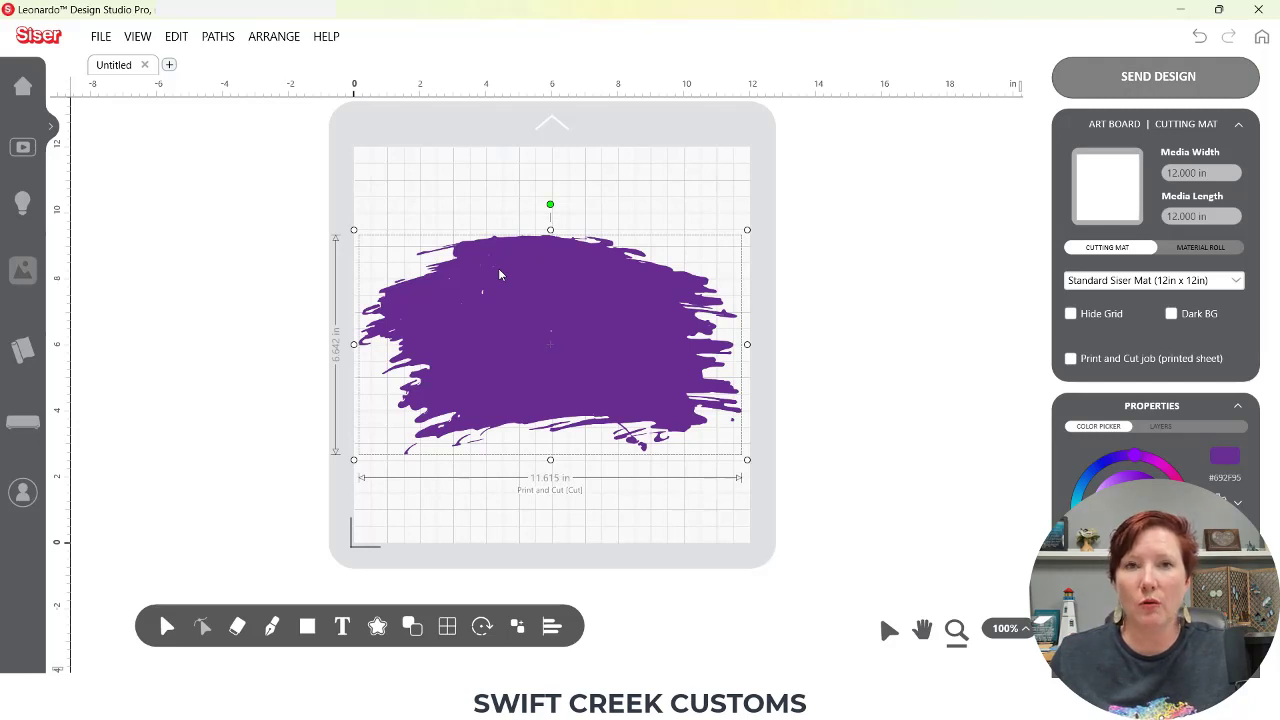
Import the 32502-inspire-and-create file as Cut only artwork with one color layer
click(101, 37)
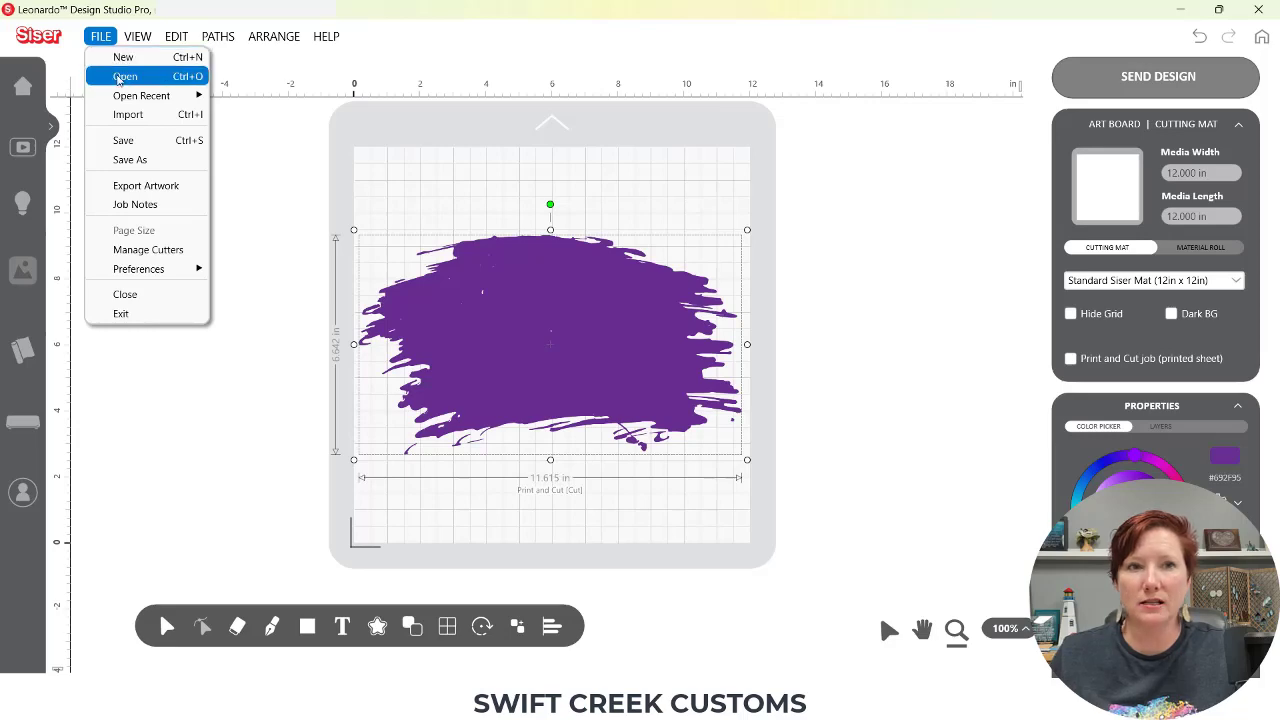
click(121, 77)
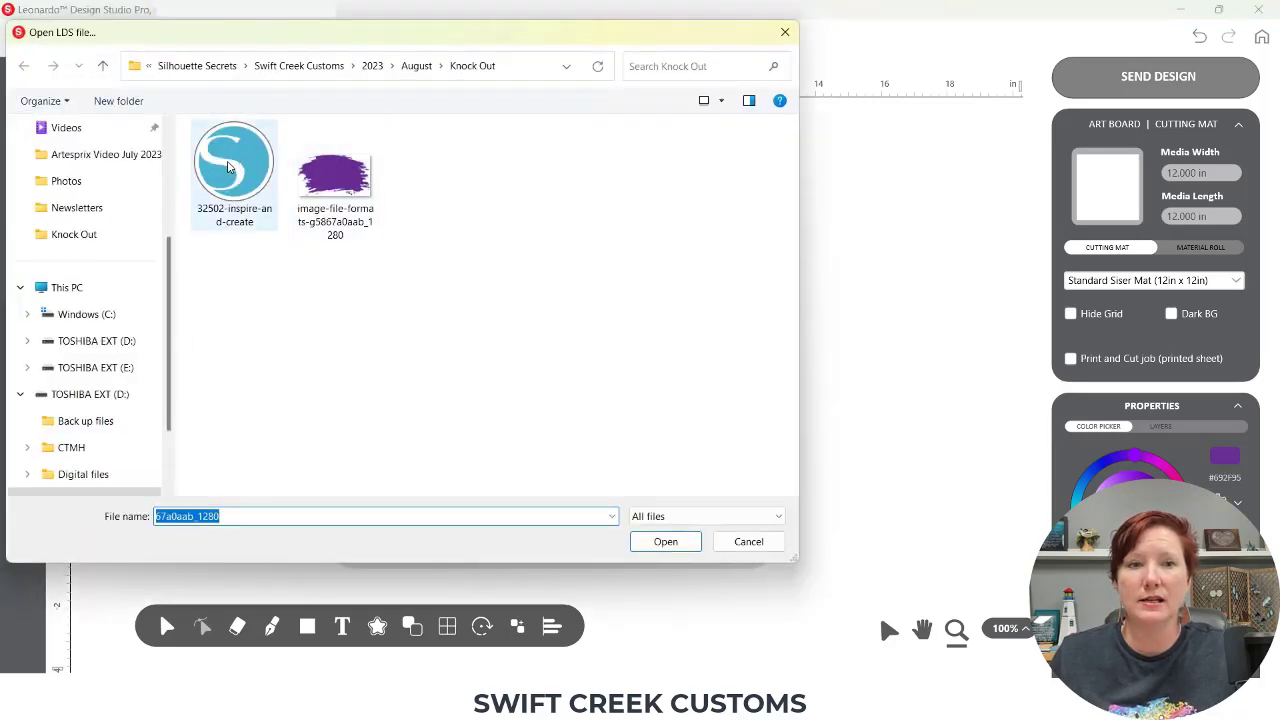
double_click(228, 167)
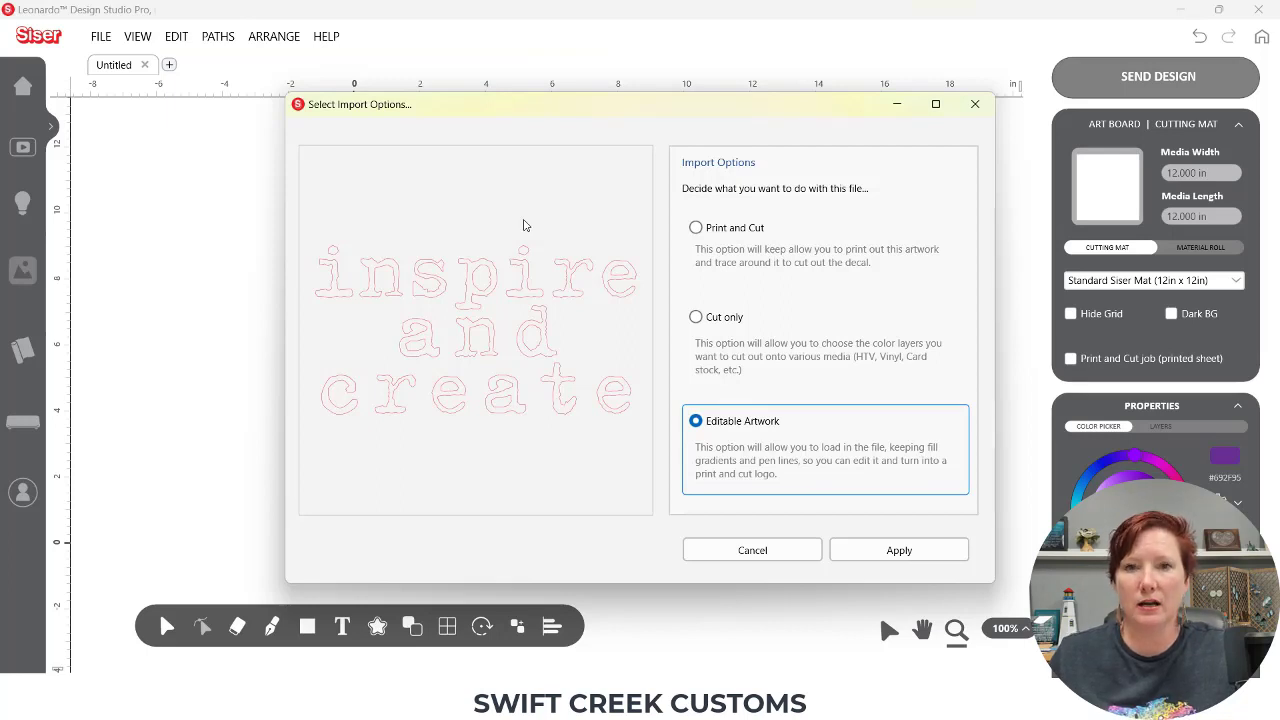
click(697, 318)
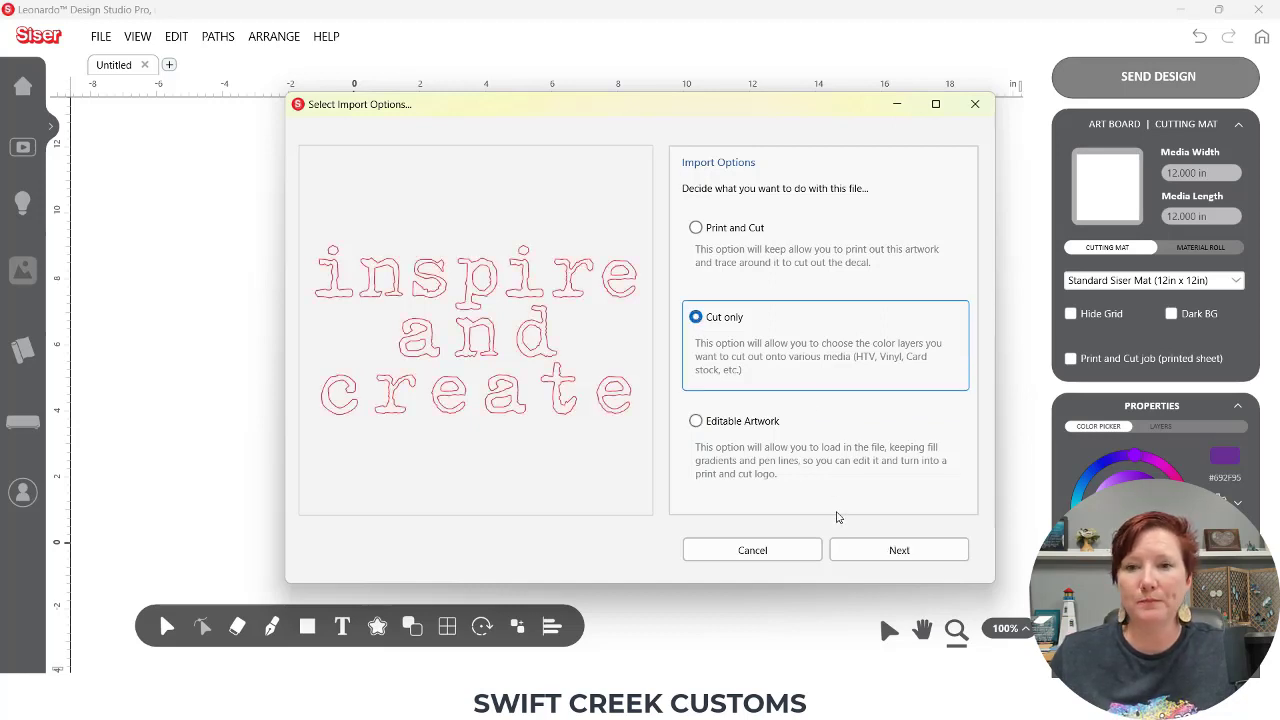
click(875, 551)
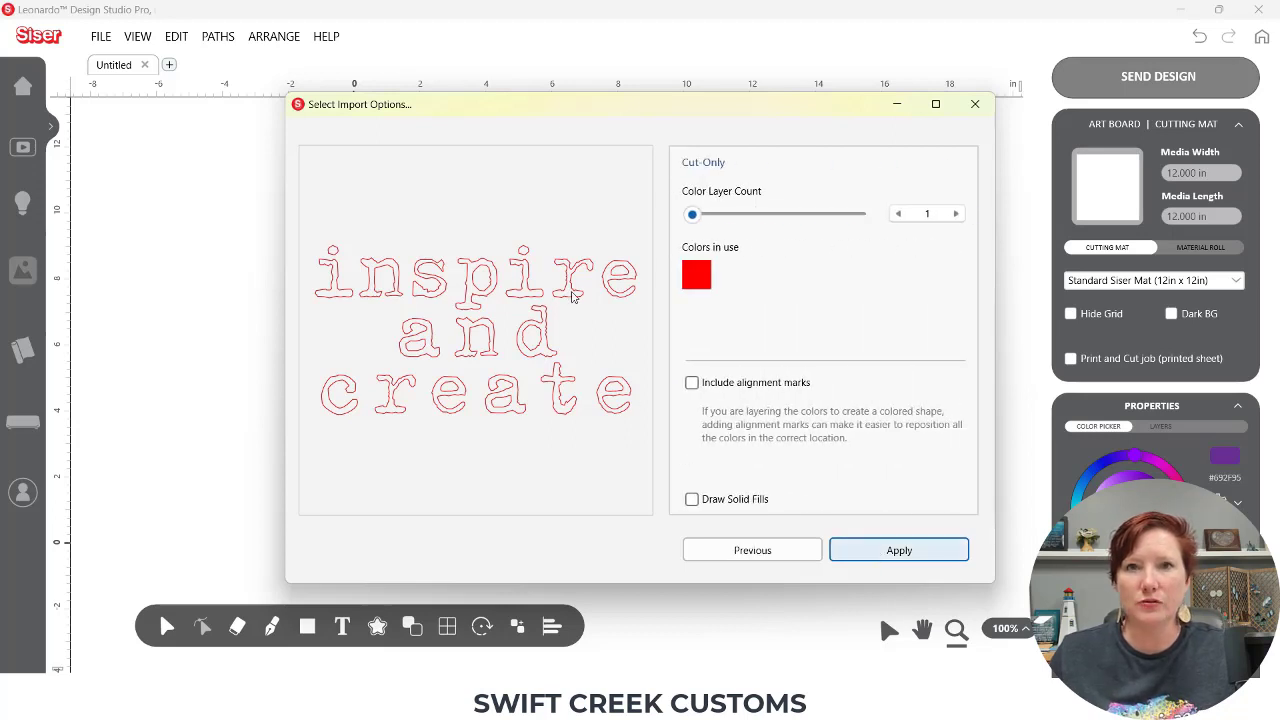
click(866, 558)
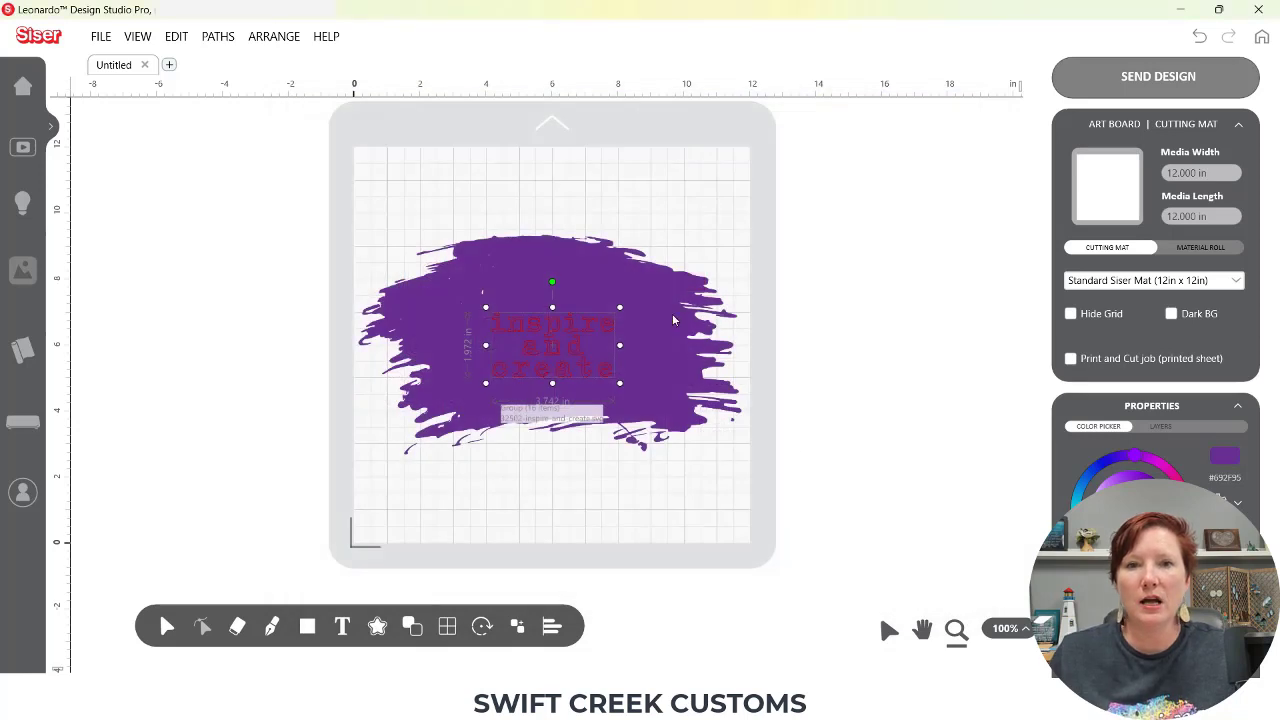
Enlarge the "inspire and create" text to about 8.4 in wide over the brush stroke and fill it with lime green #A2FF00
drag(617, 305, 698, 267)
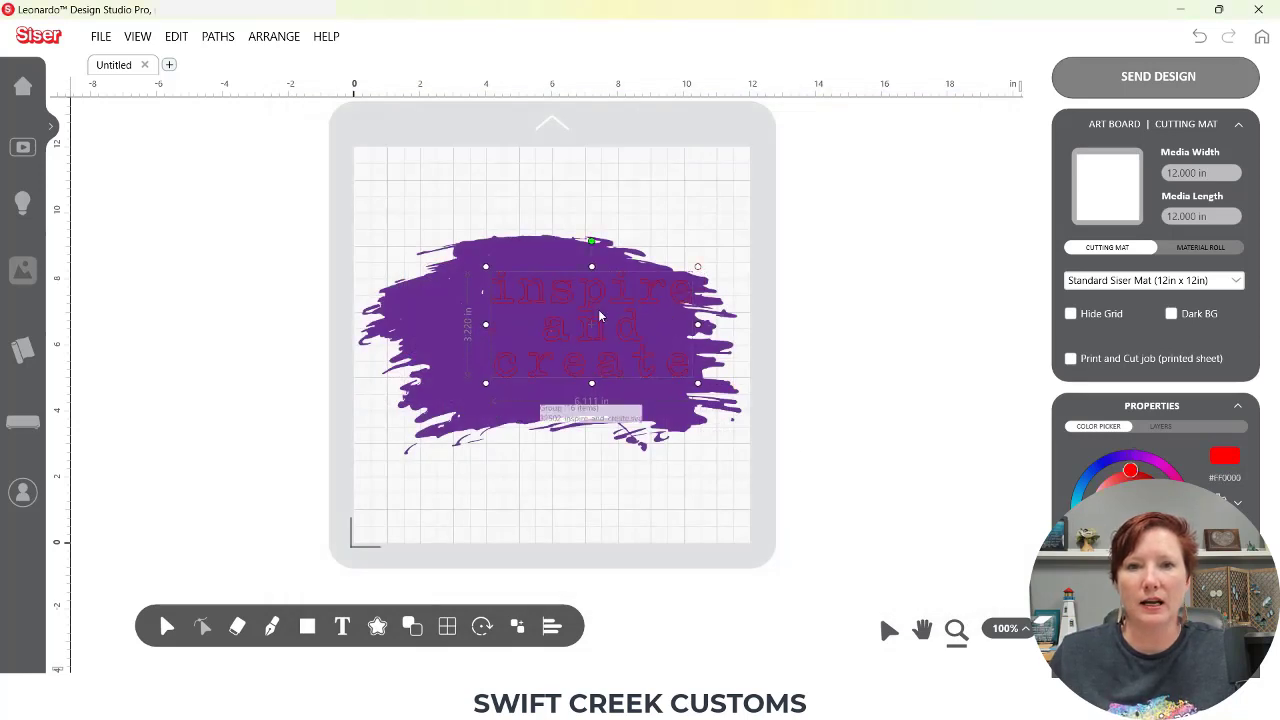
mouse_move(485, 383)
mouse_down()
mouse_move(410, 421)
mouse_move(491, 359)
mouse_up()
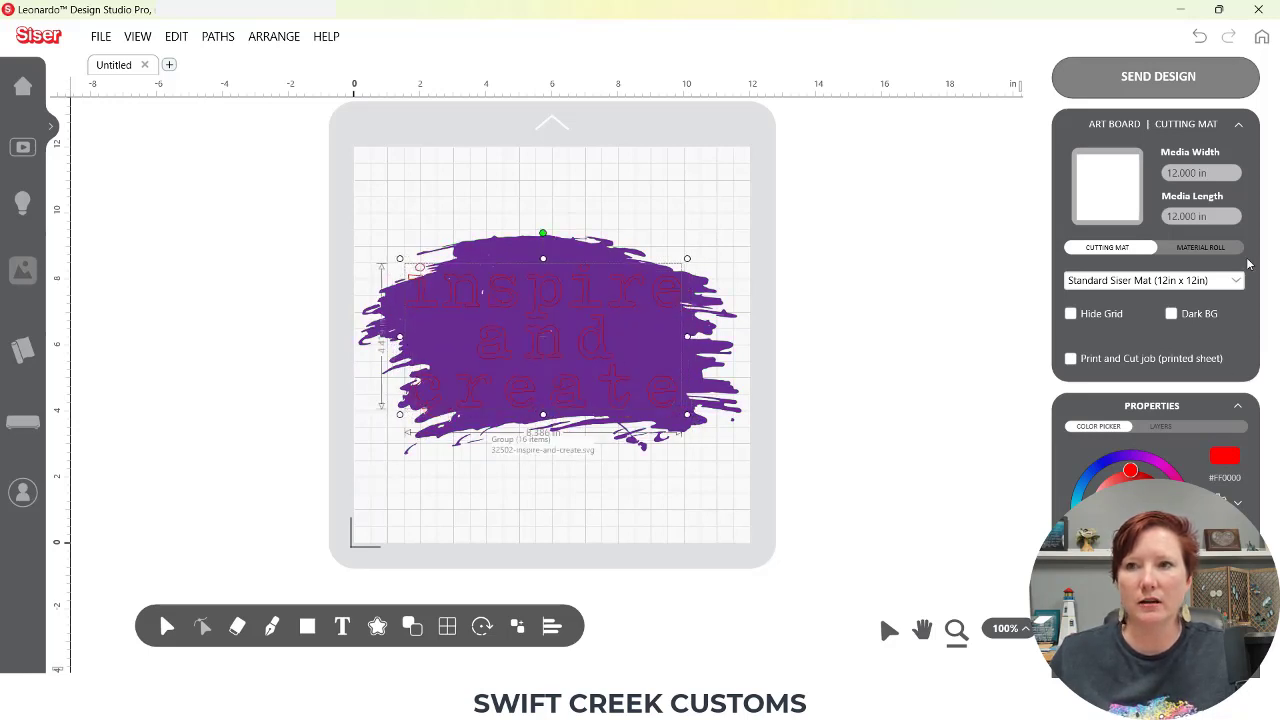
click(1238, 128)
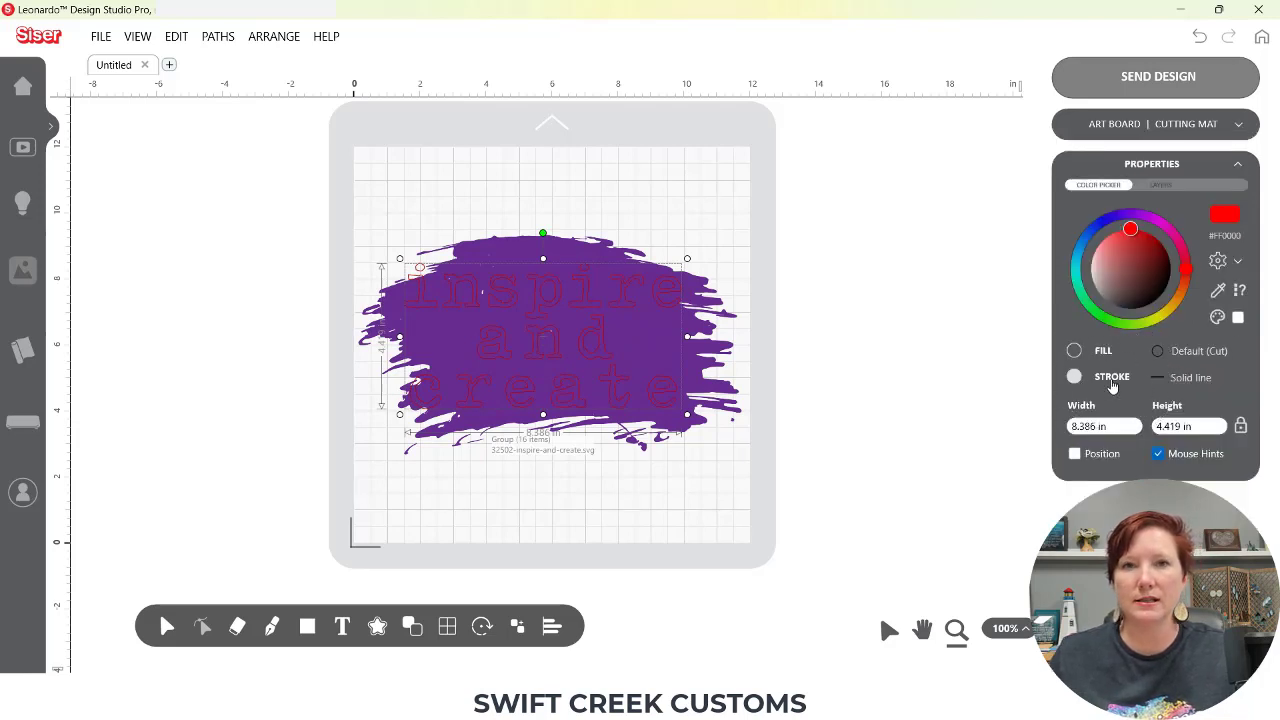
click(1075, 352)
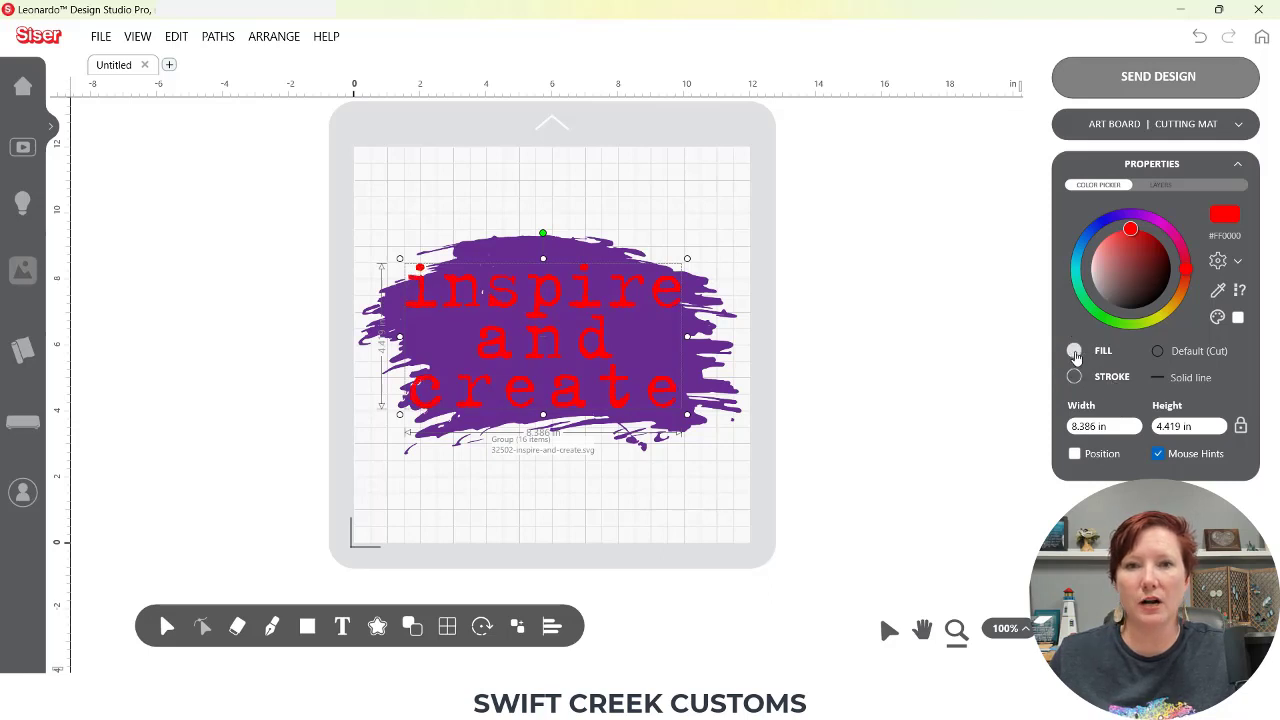
drag(1186, 268, 1139, 322)
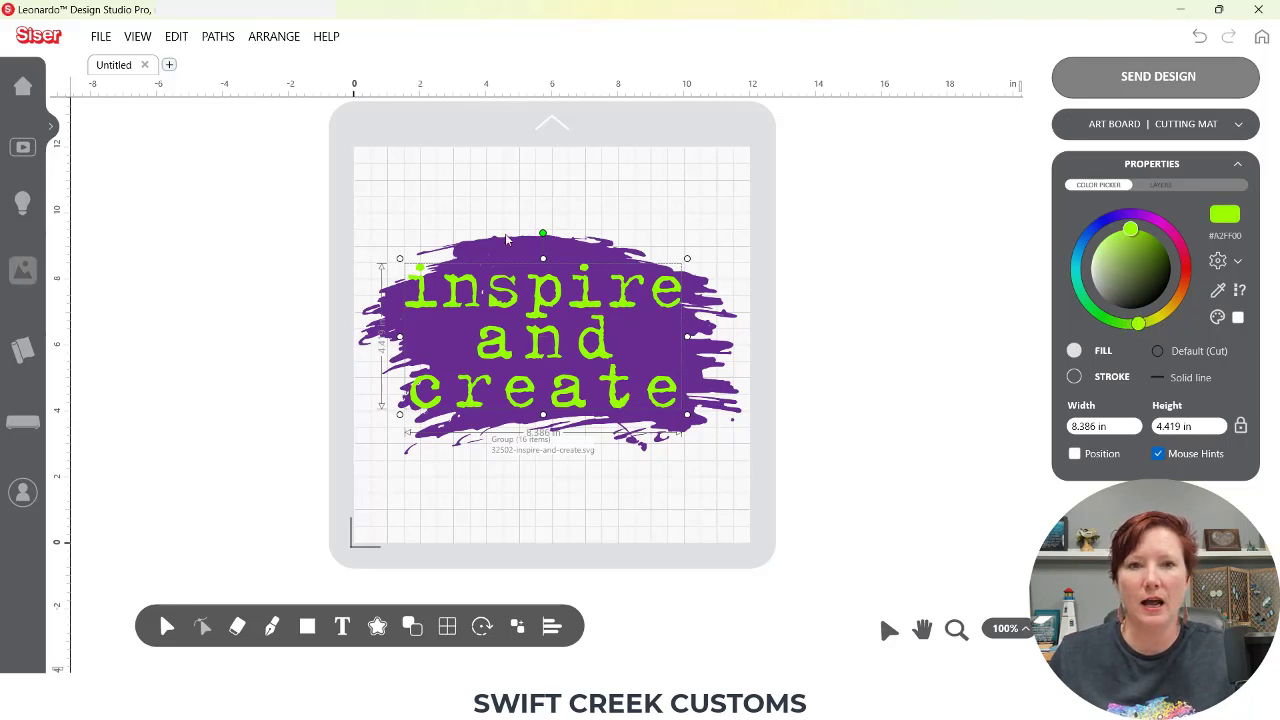
click(257, 162)
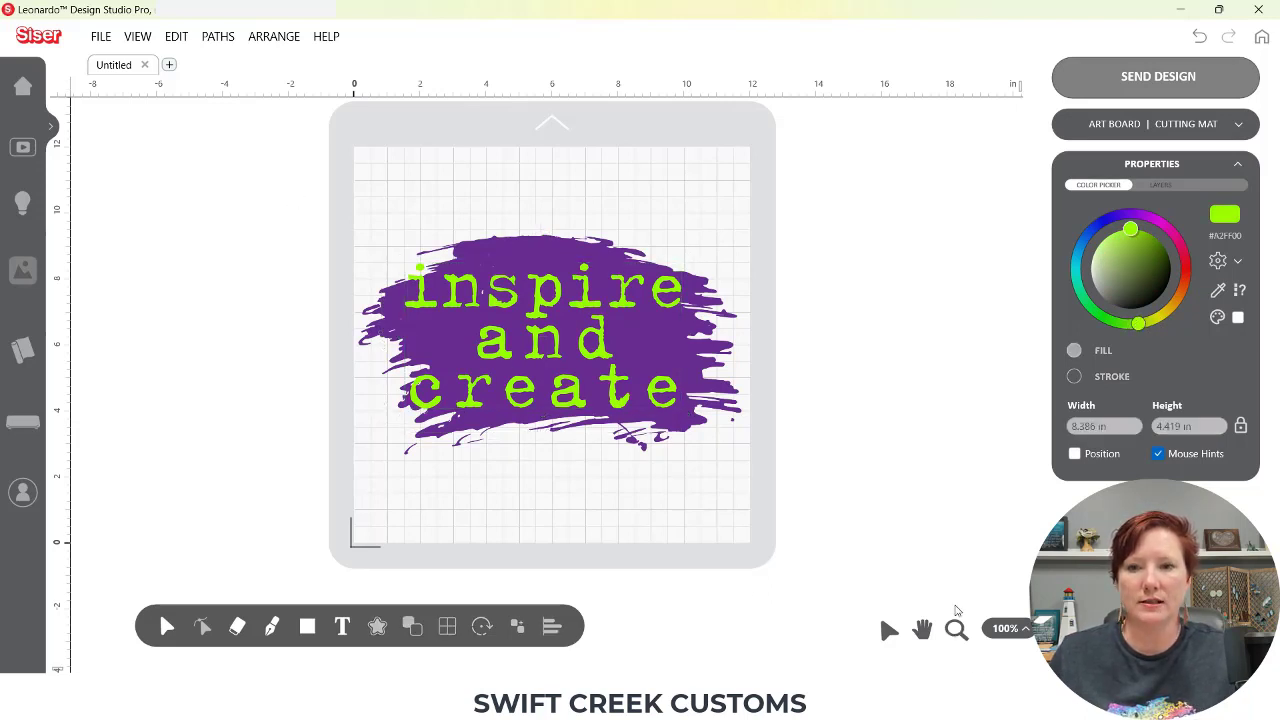
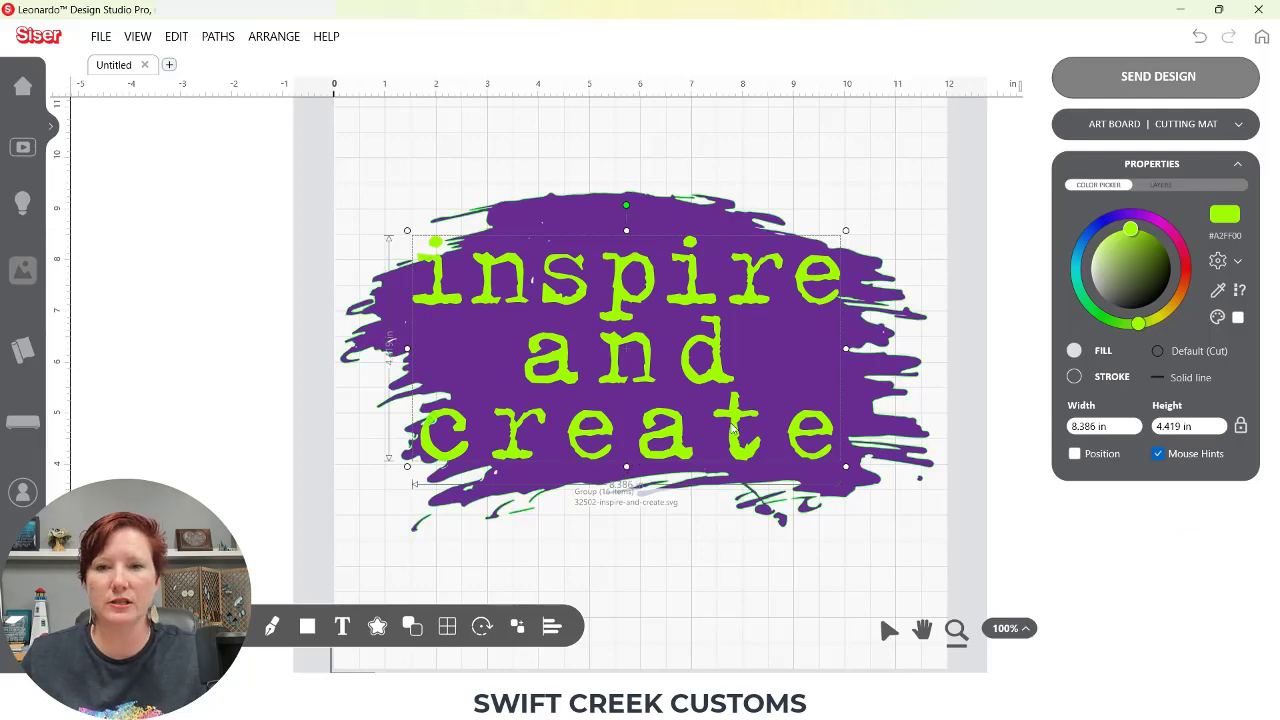
Rotate the "inspire and create" text slightly counterclockwise and adjust its position over the brush stroke
drag(736, 424, 742, 420)
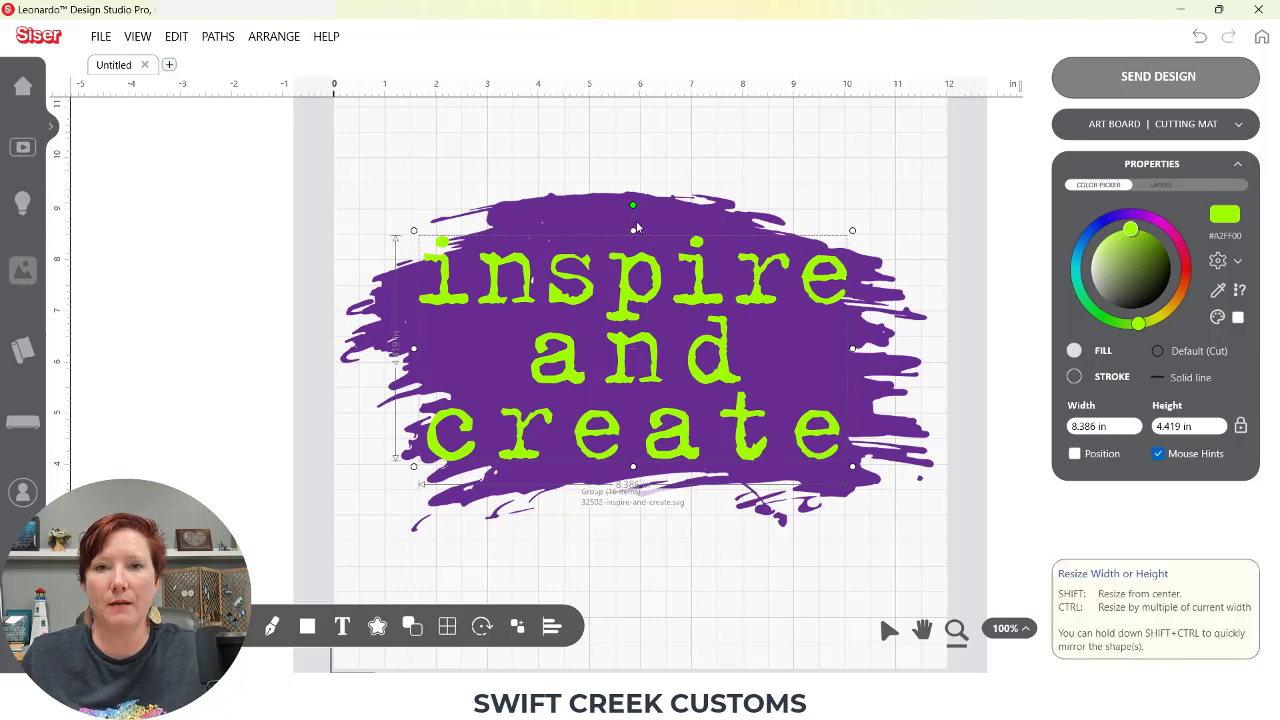
drag(633, 204, 619, 211)
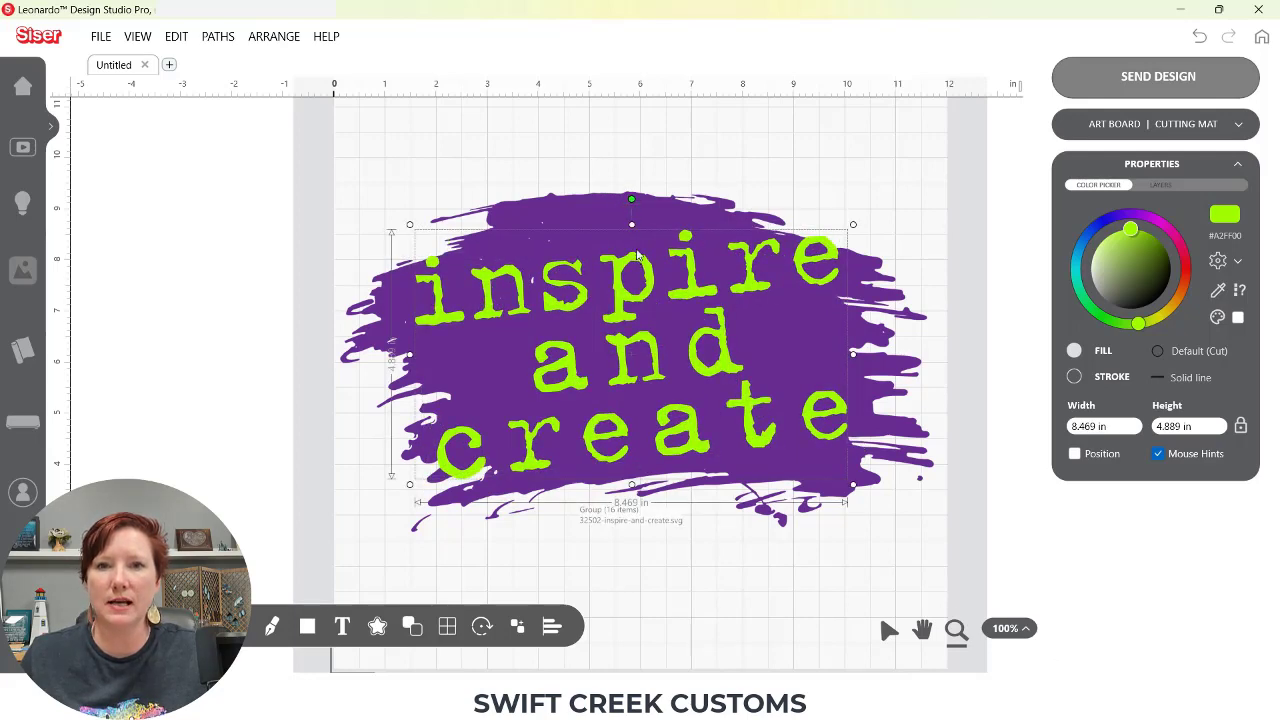
key(ctrl+z)
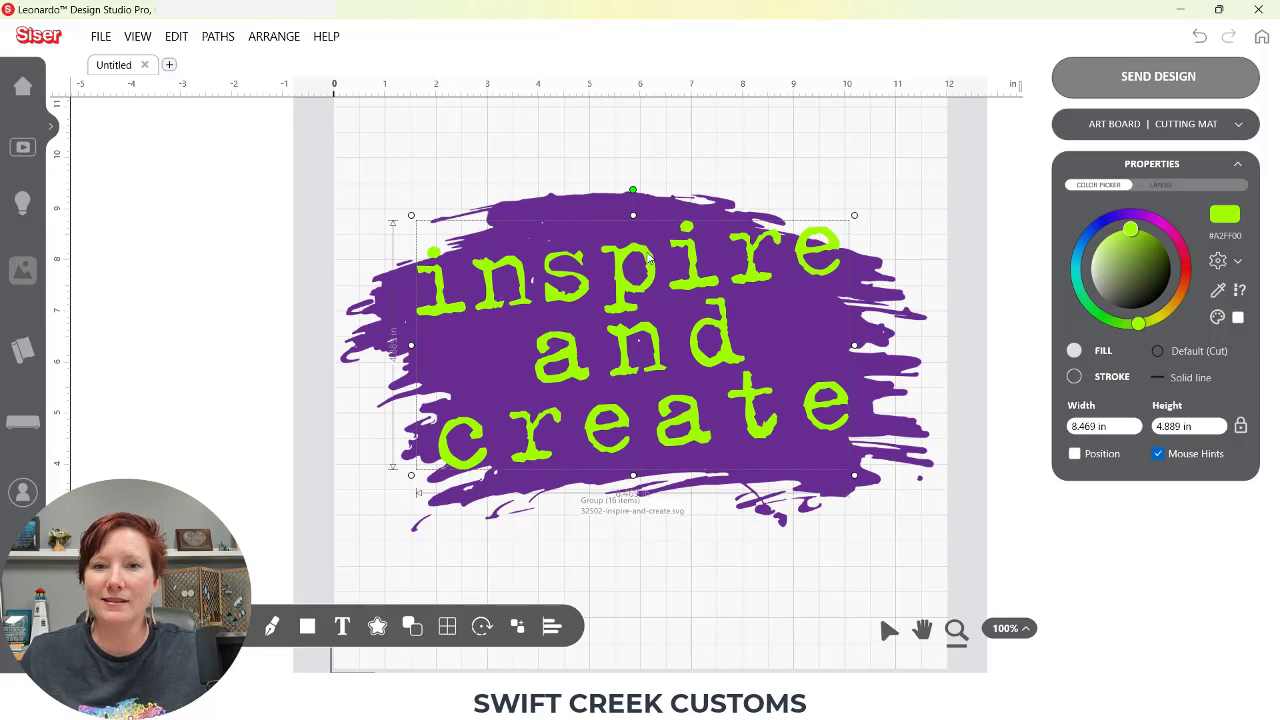
key(ctrl+z)
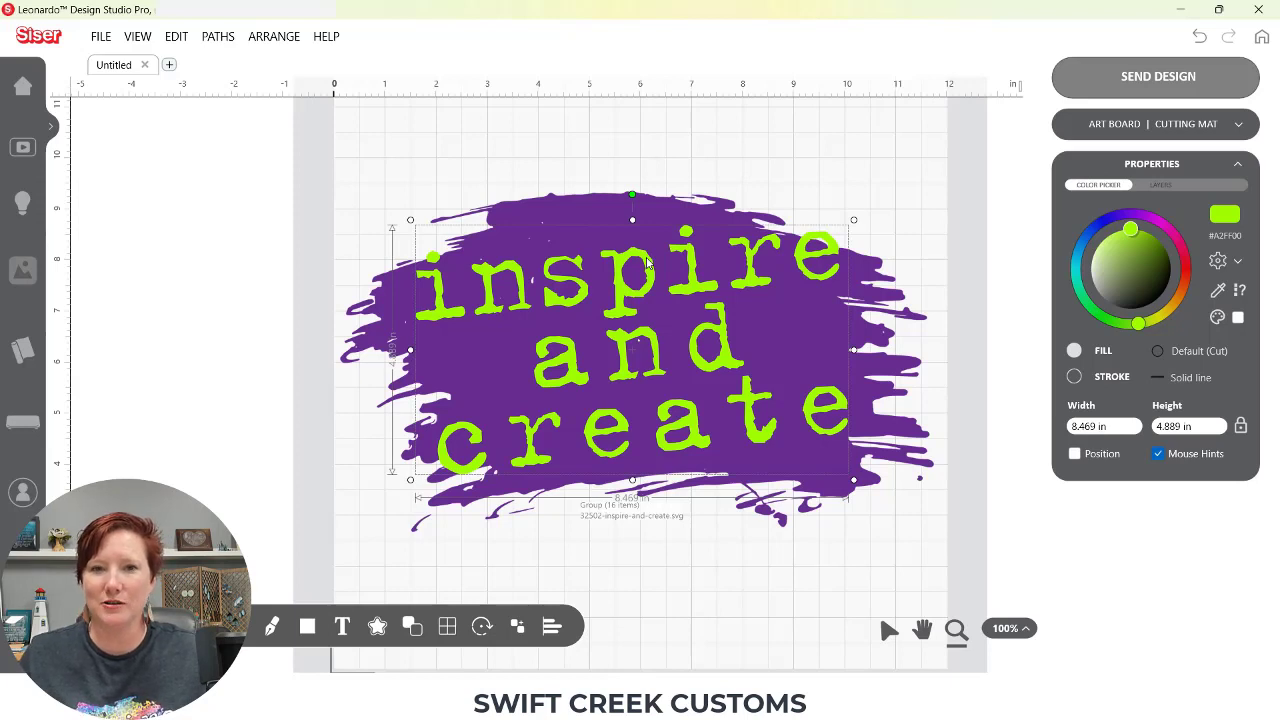
Nudge the lime text slightly and build an editable cut-only contour around it, including holes, with a 0.071 in offset and round corners
key(ctrl+z)
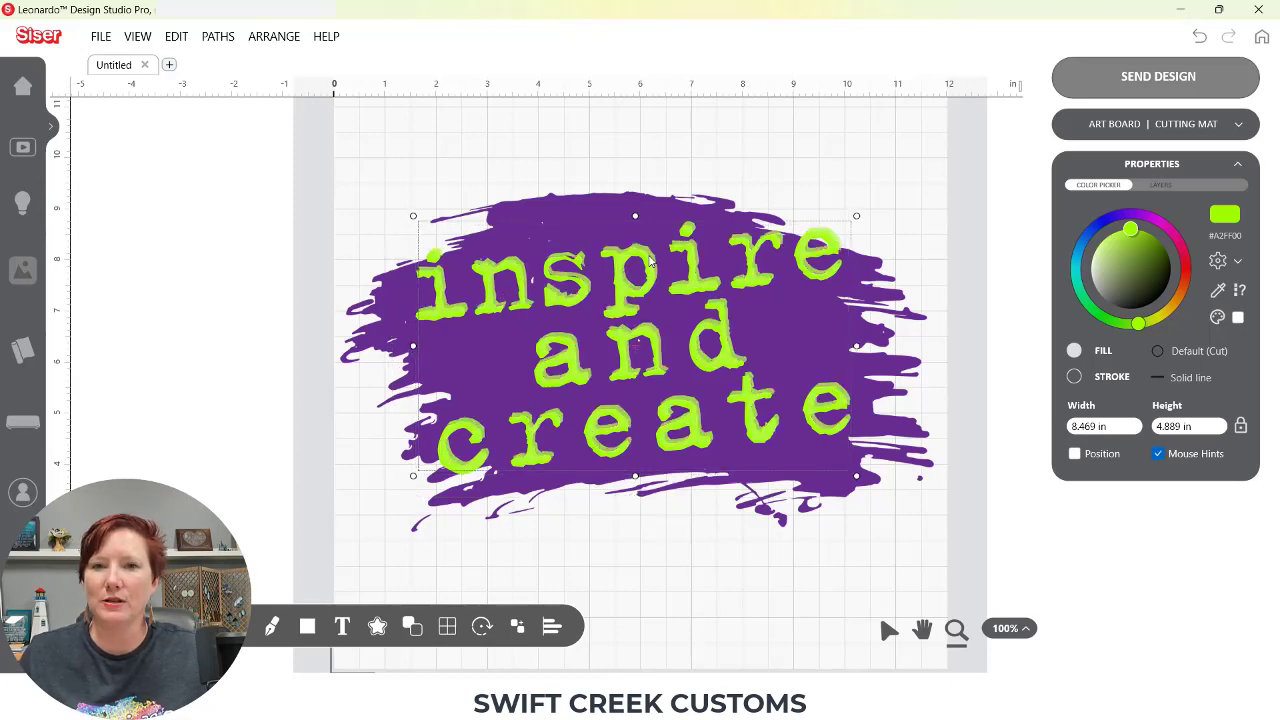
key(ctrl+z)
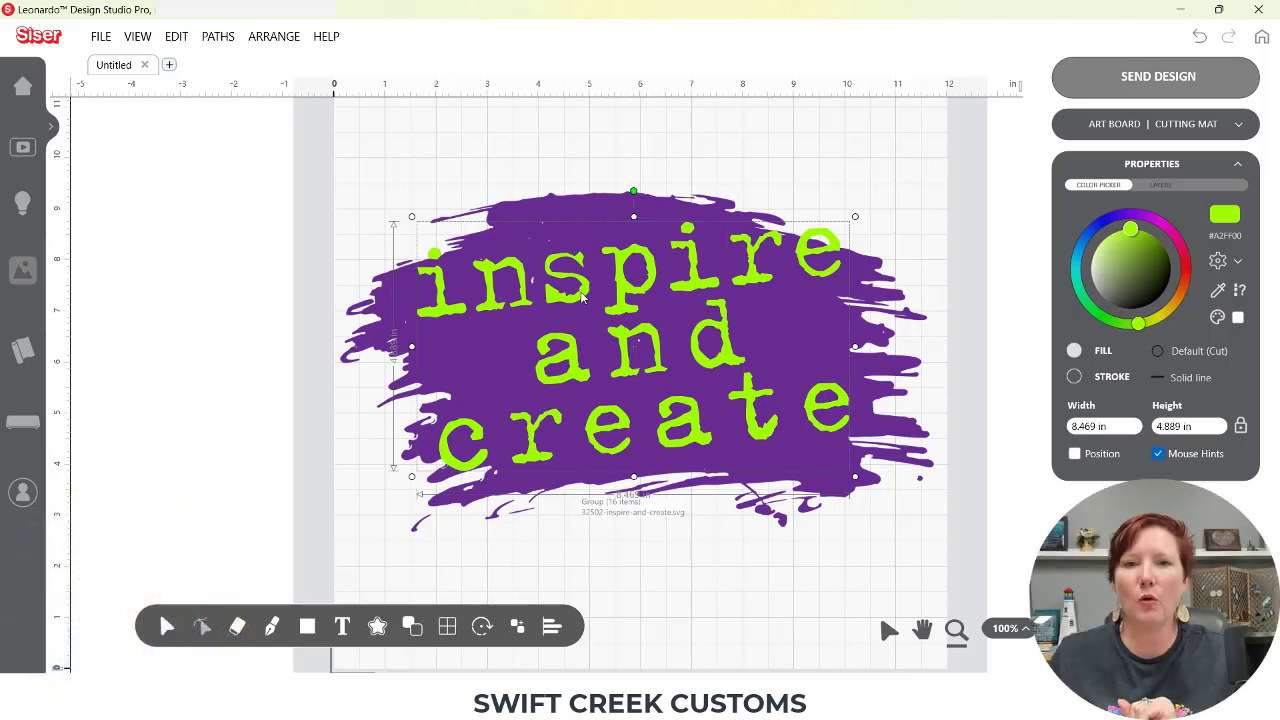
click(377, 627)
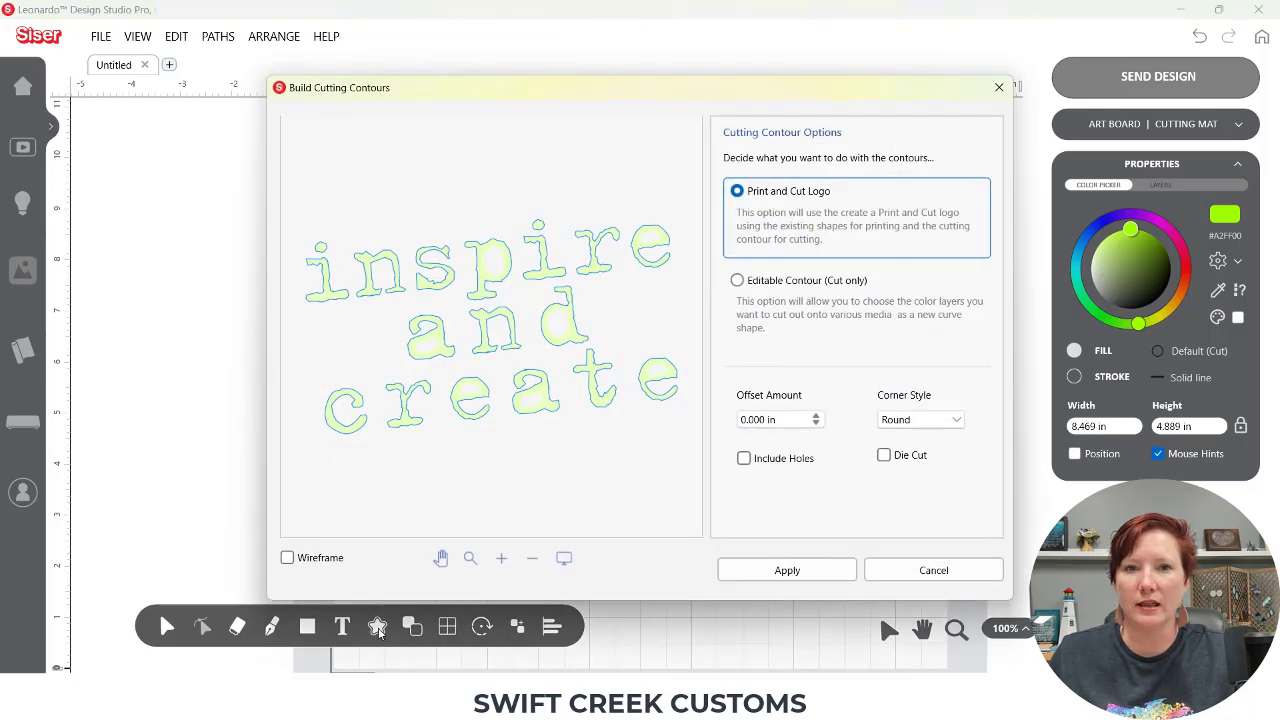
click(738, 281)
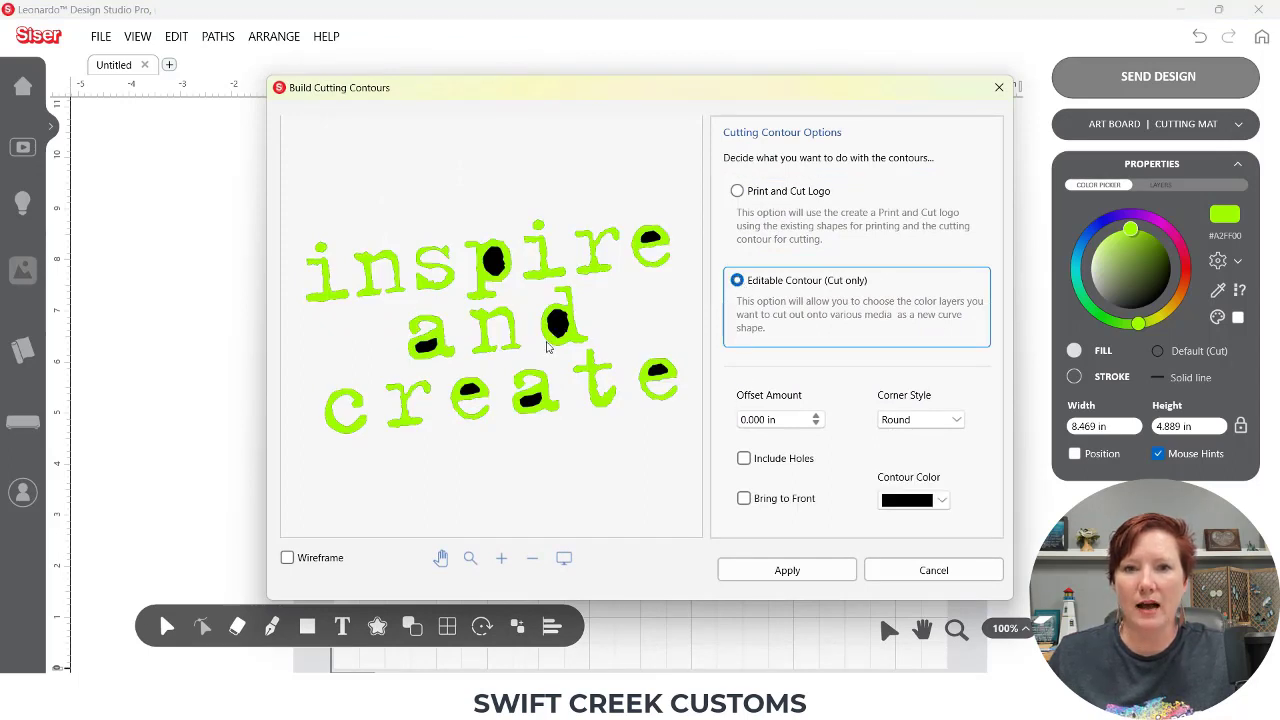
click(745, 460)
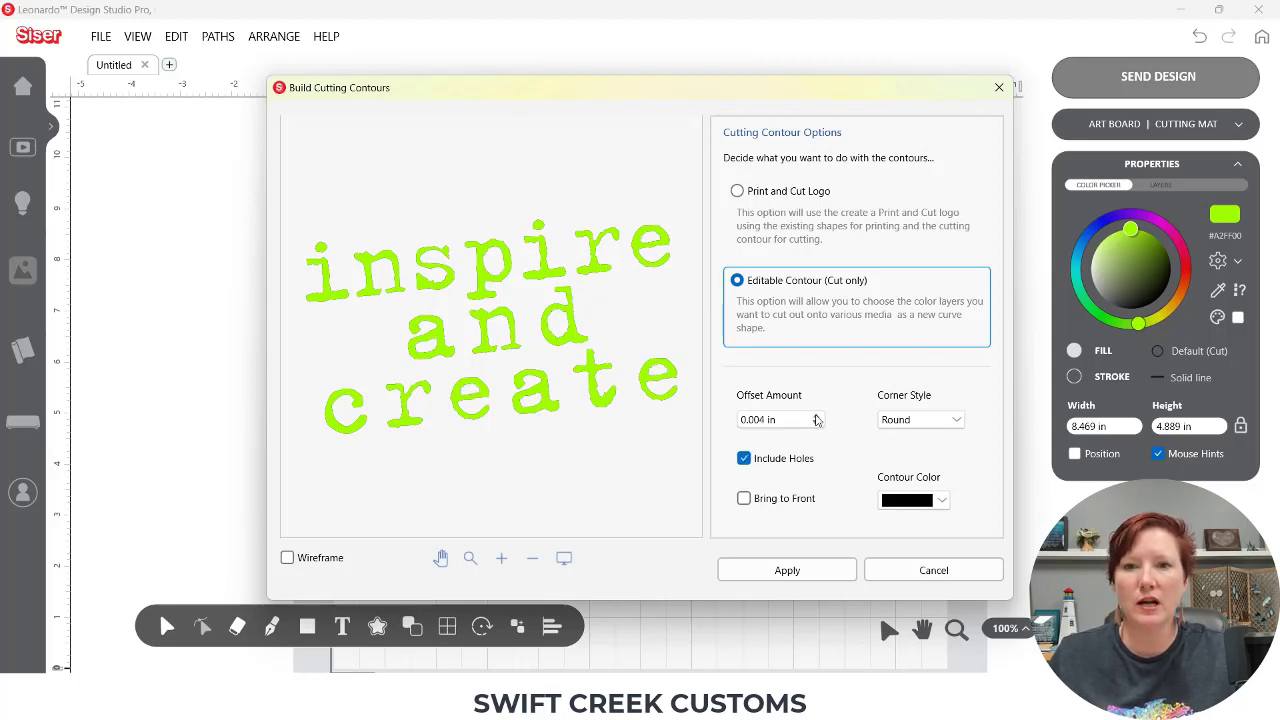
drag(816, 419, 816, 419)
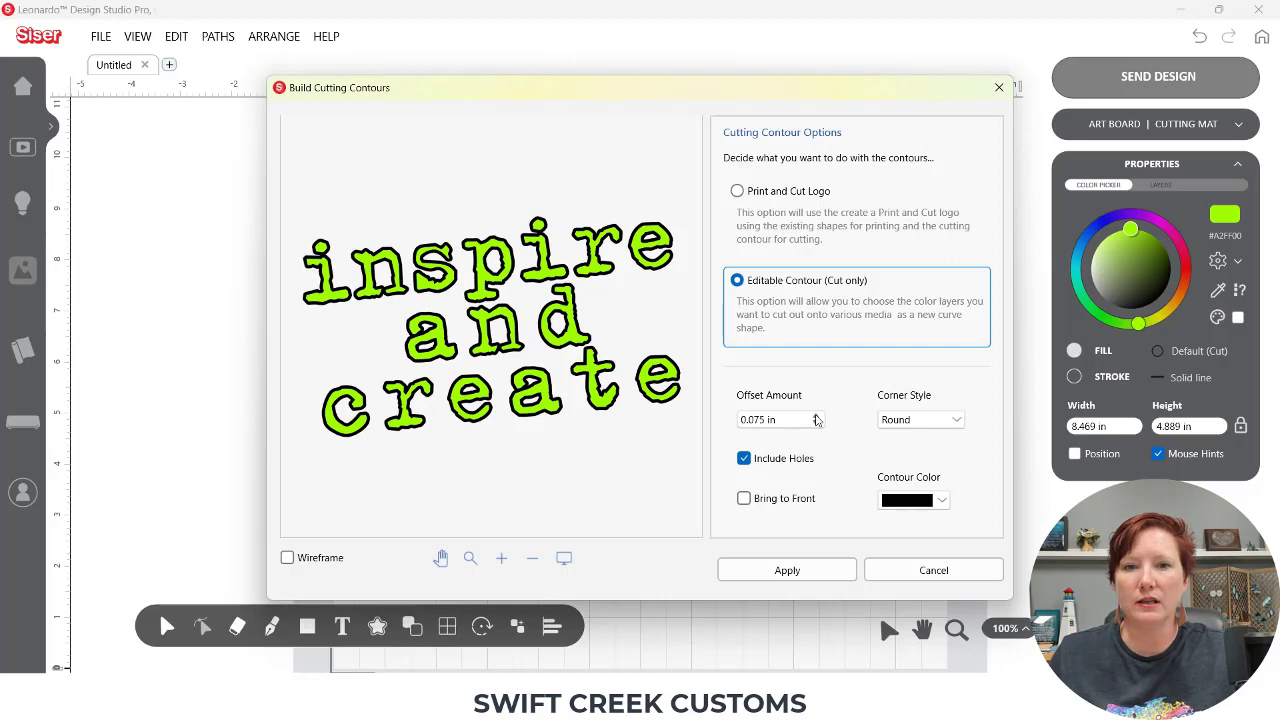
click(818, 425)
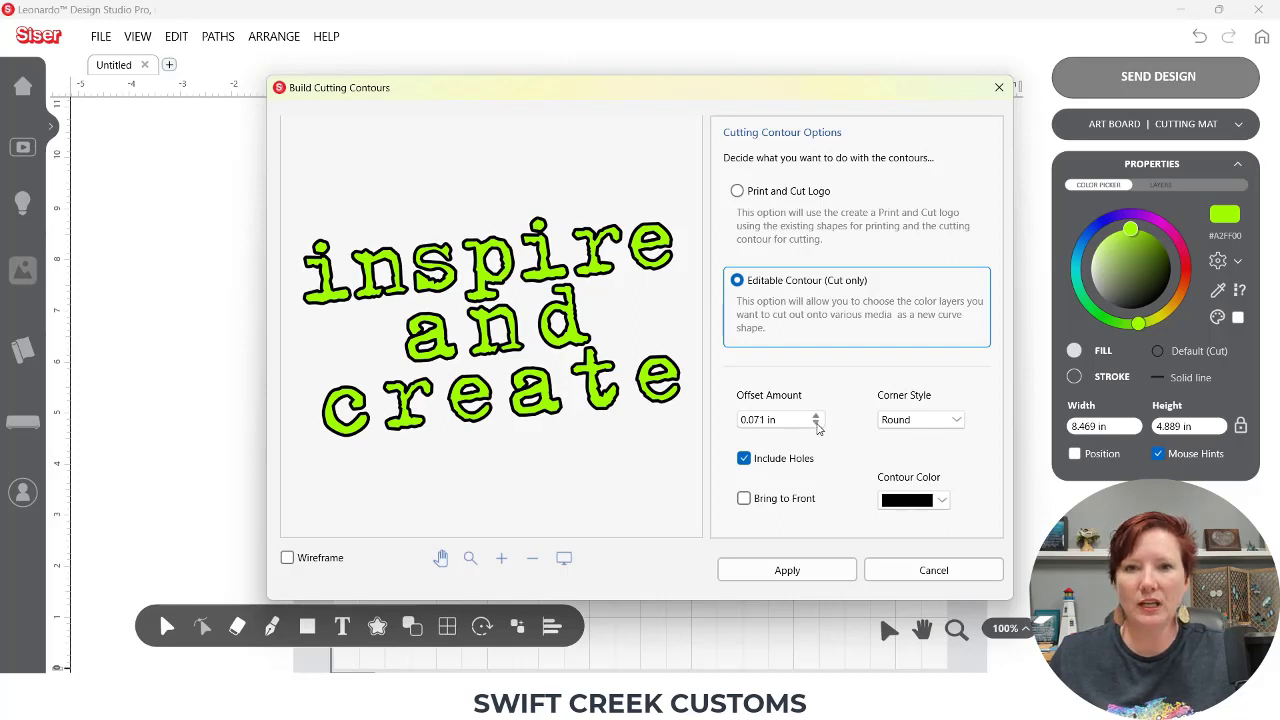
click(788, 571)
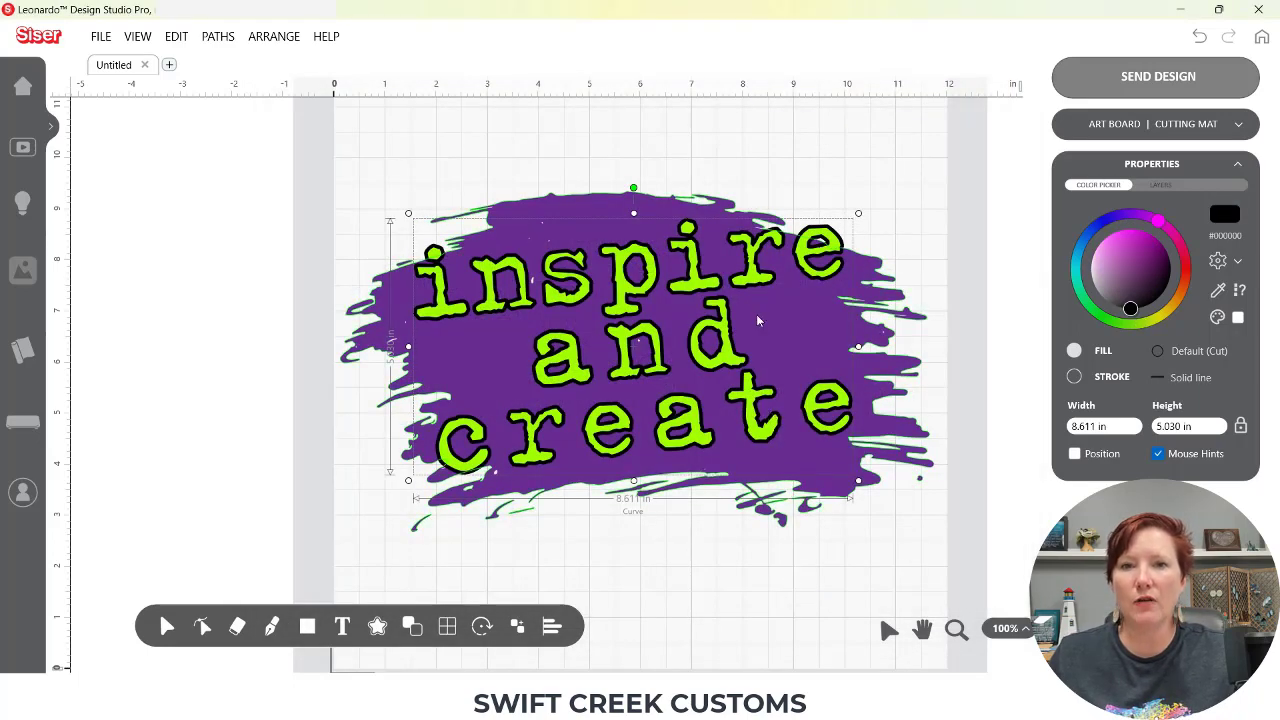
Set the lime text aside off the art board and cut the black contour out of the purple brush stroke with Remove Front
drag(692, 288, 75, 316)
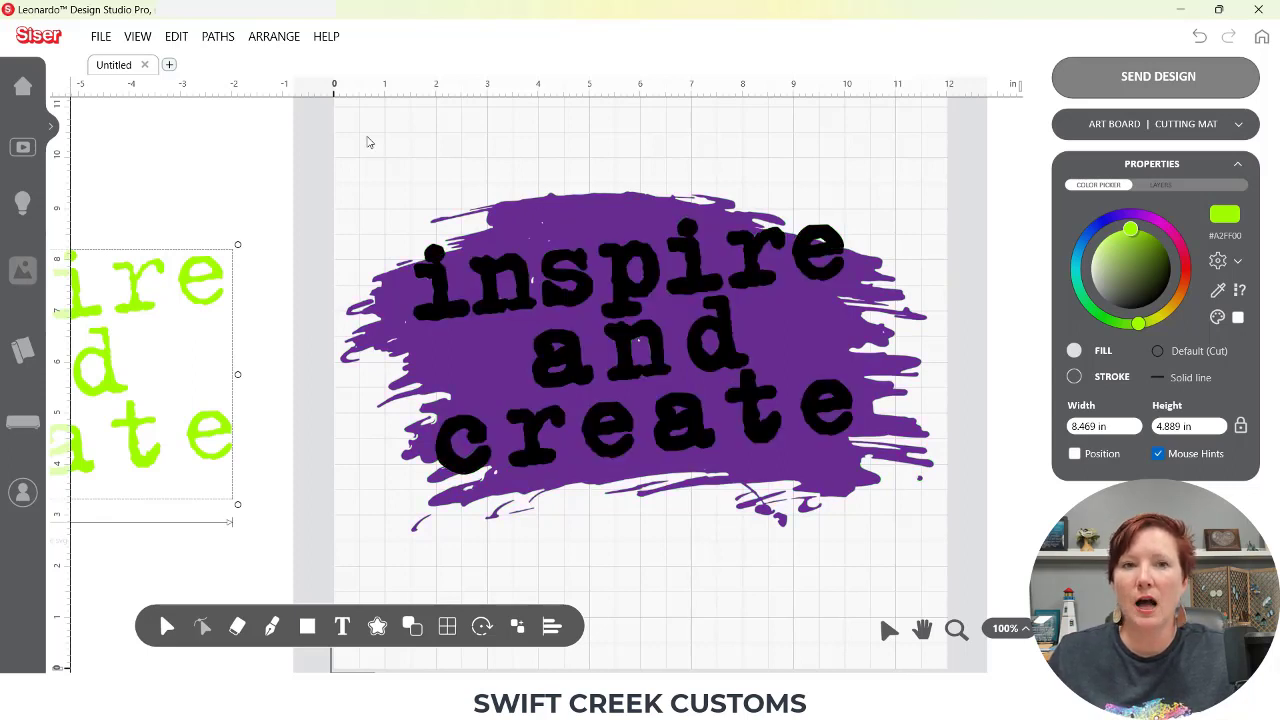
mouse_move(363, 135)
mouse_down()
mouse_move(625, 463)
mouse_move(763, 570)
mouse_up()
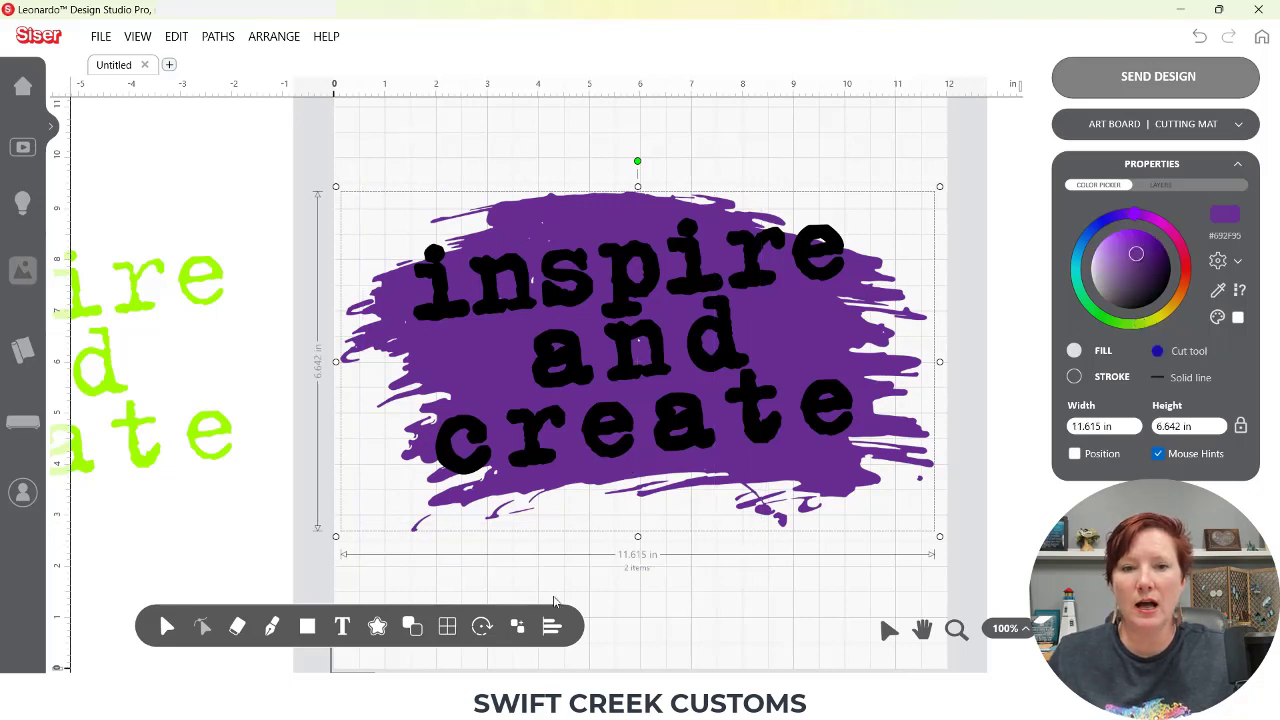
mouse_move(413, 630)
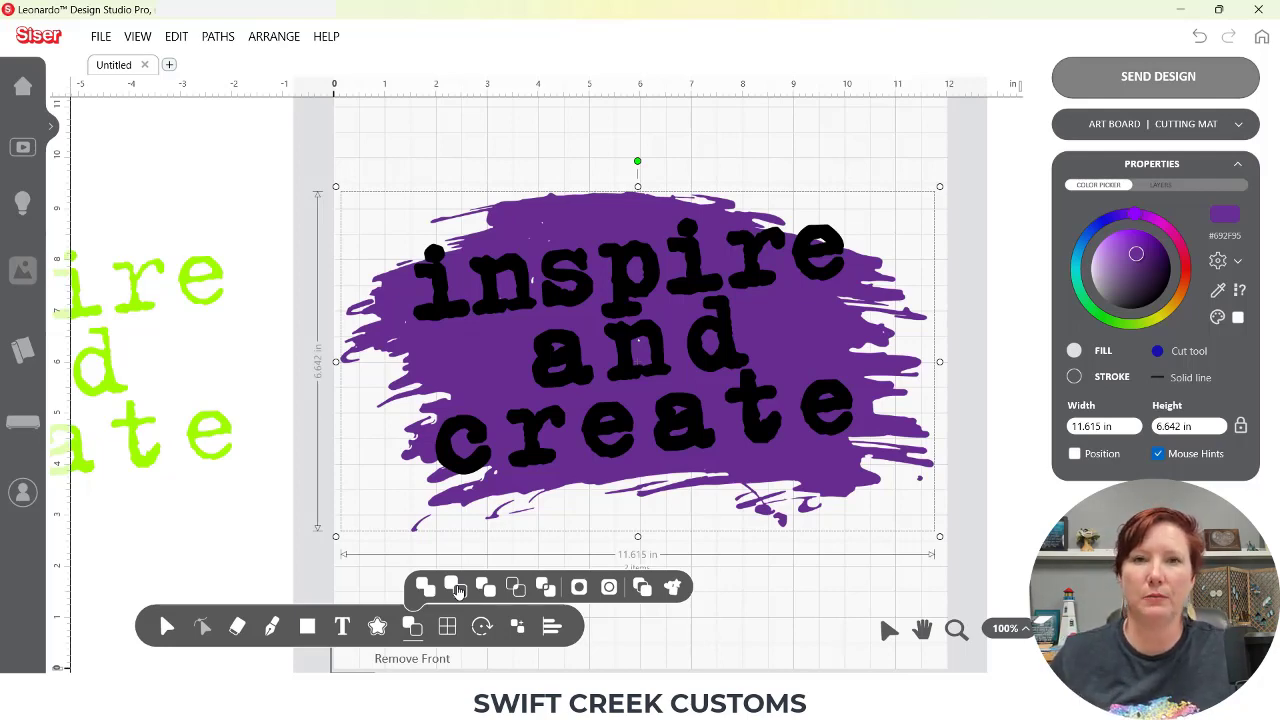
click(418, 153)
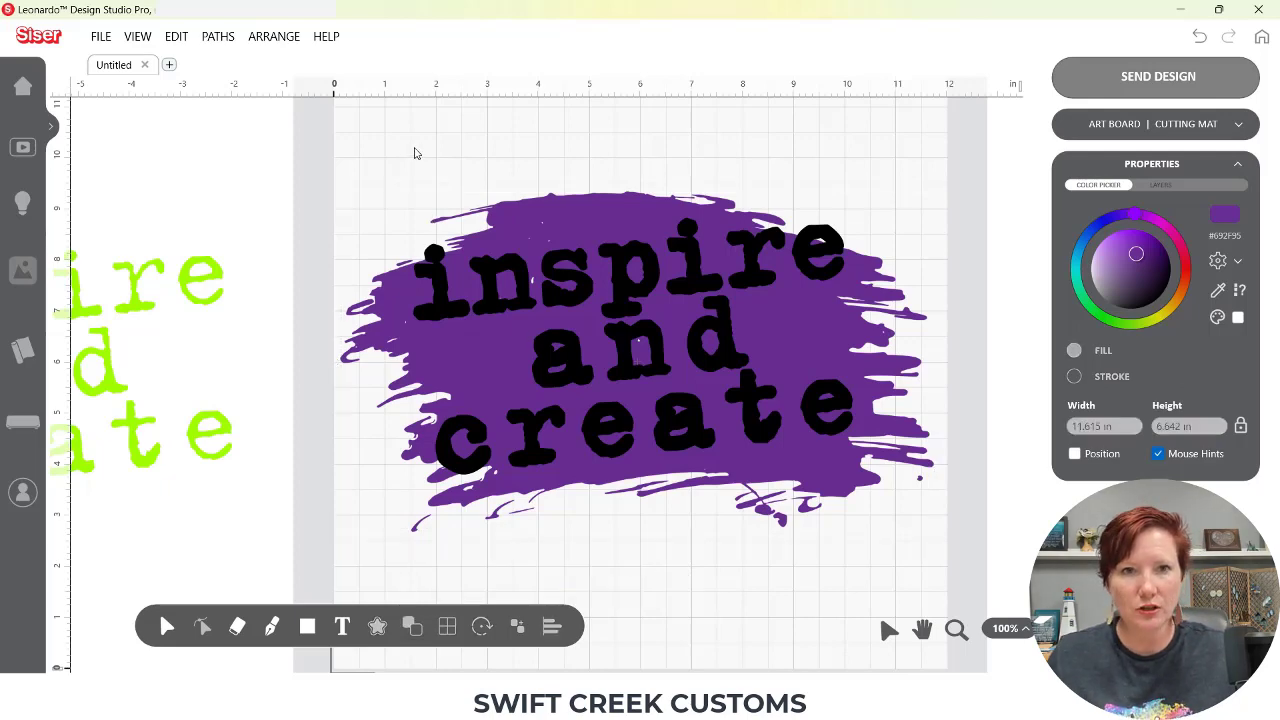
drag(390, 134, 670, 546)
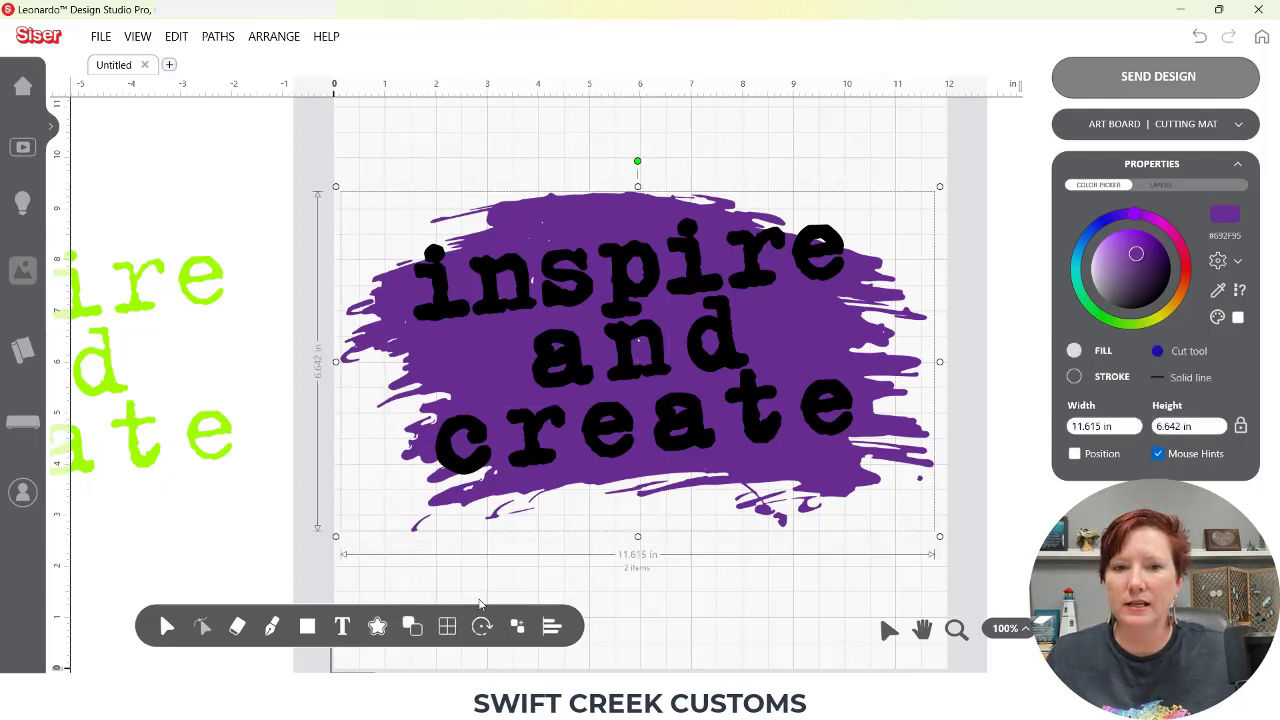
click(705, 576)
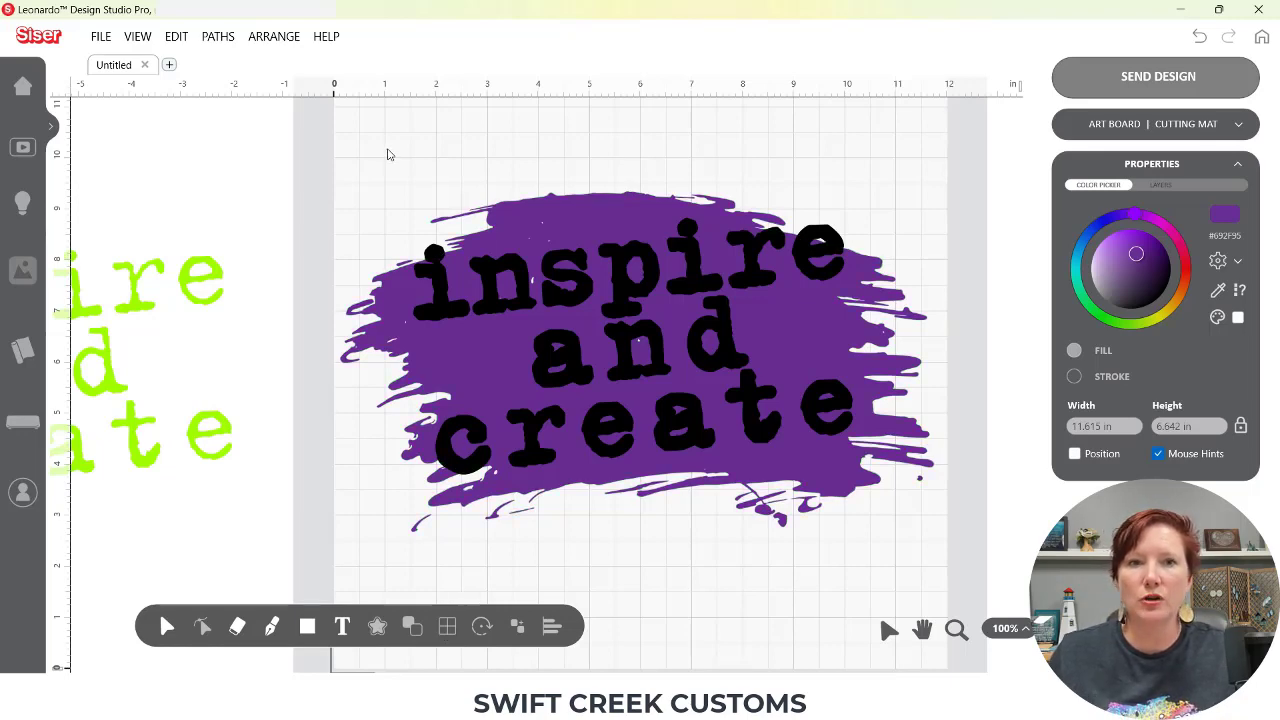
drag(389, 154, 666, 578)
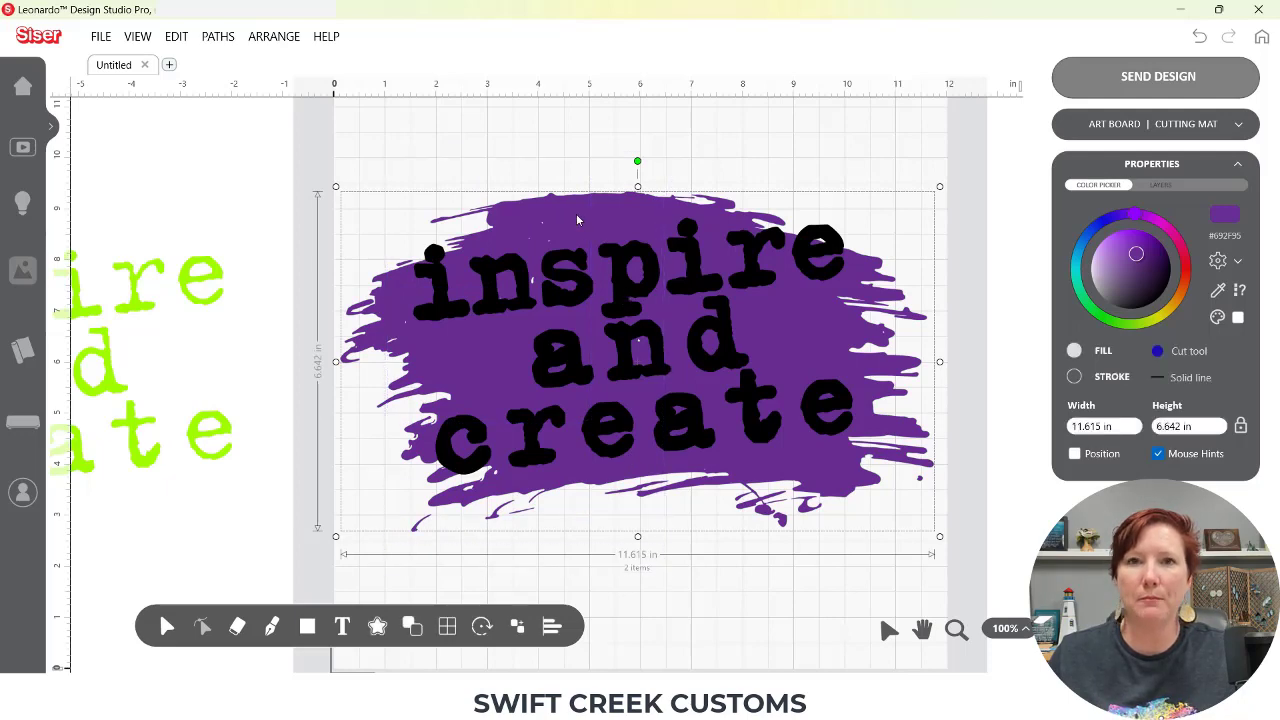
click(413, 626)
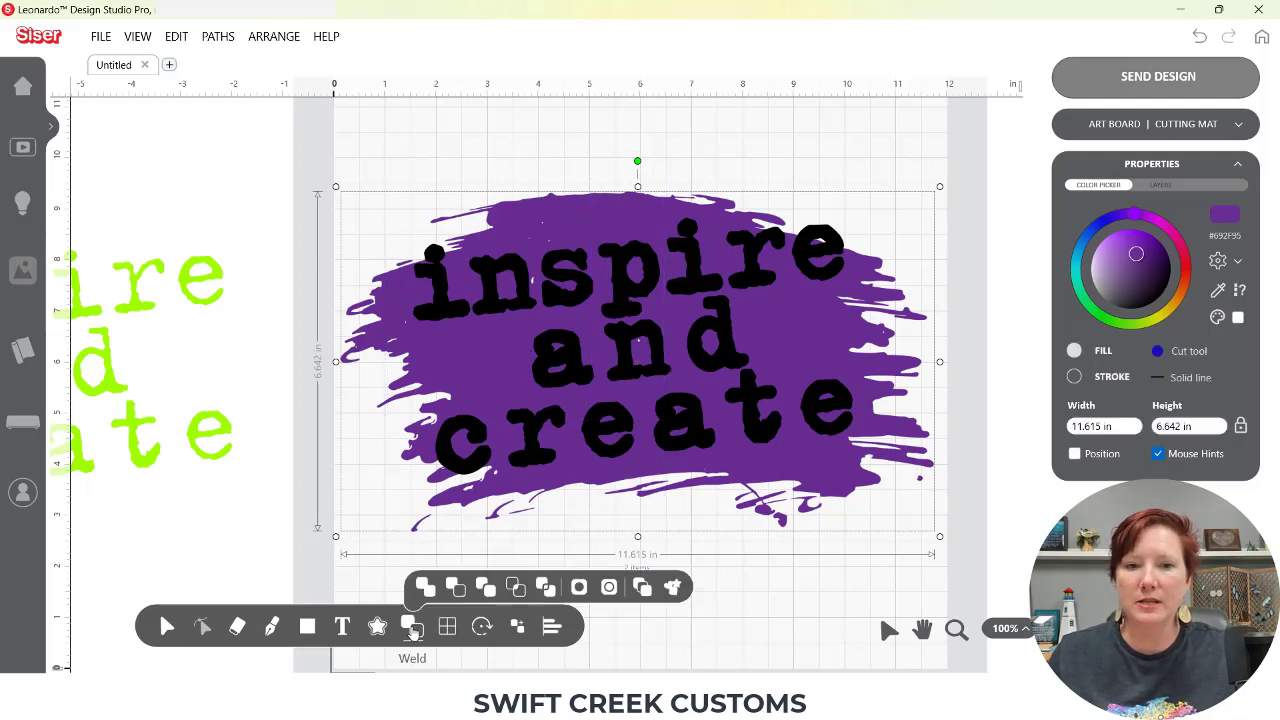
click(453, 587)
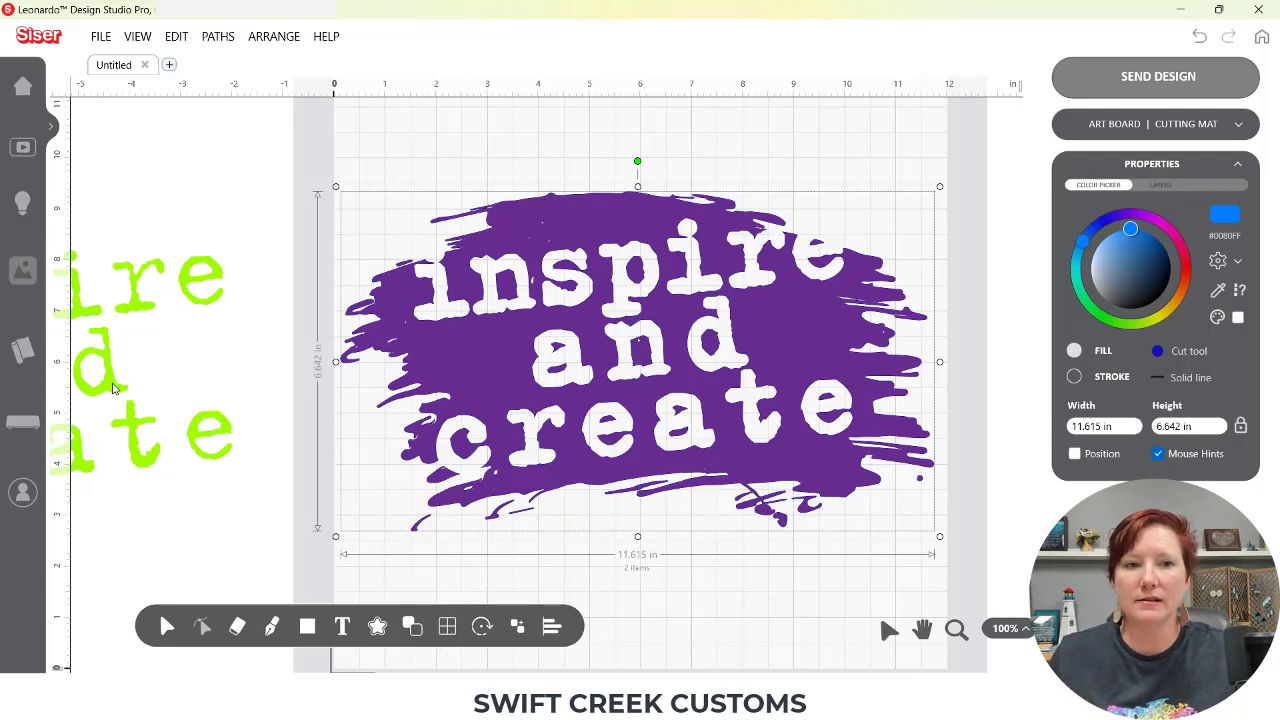
Place the lime text back inside the knocked-out lettering of the brush stroke, with an even gap around the letters
drag(116, 389, 732, 362)
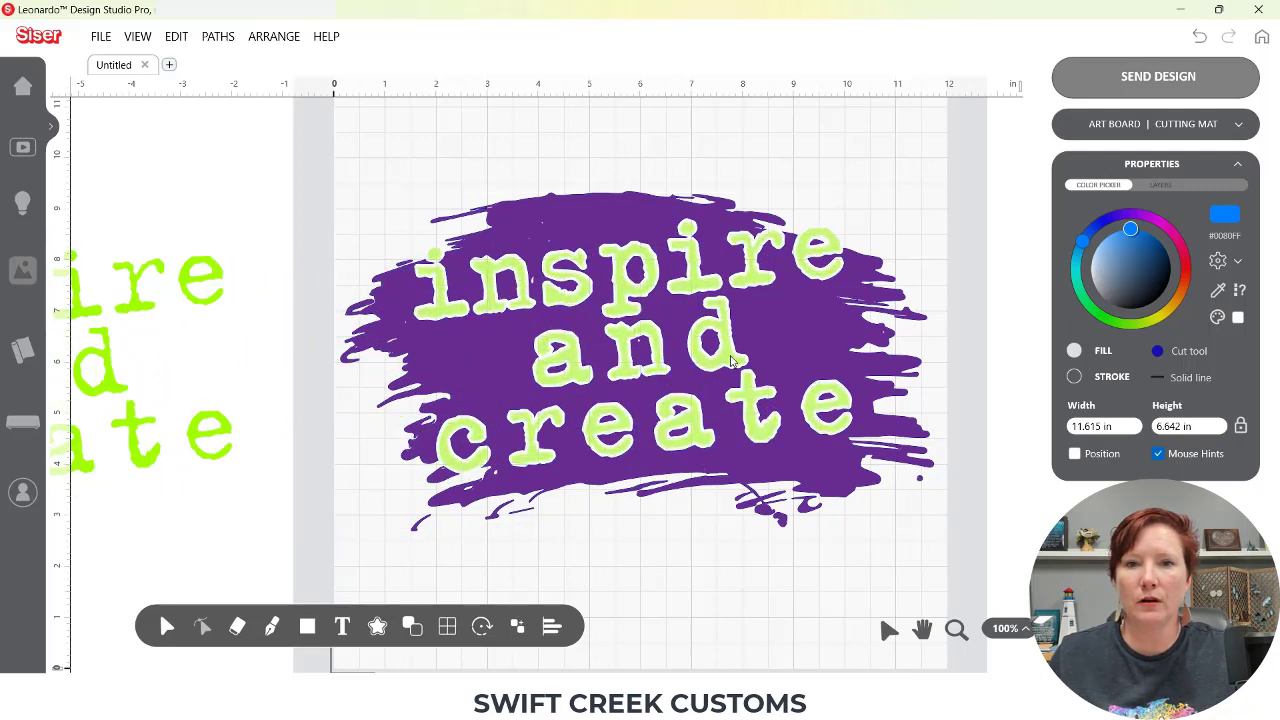
click(732, 362)
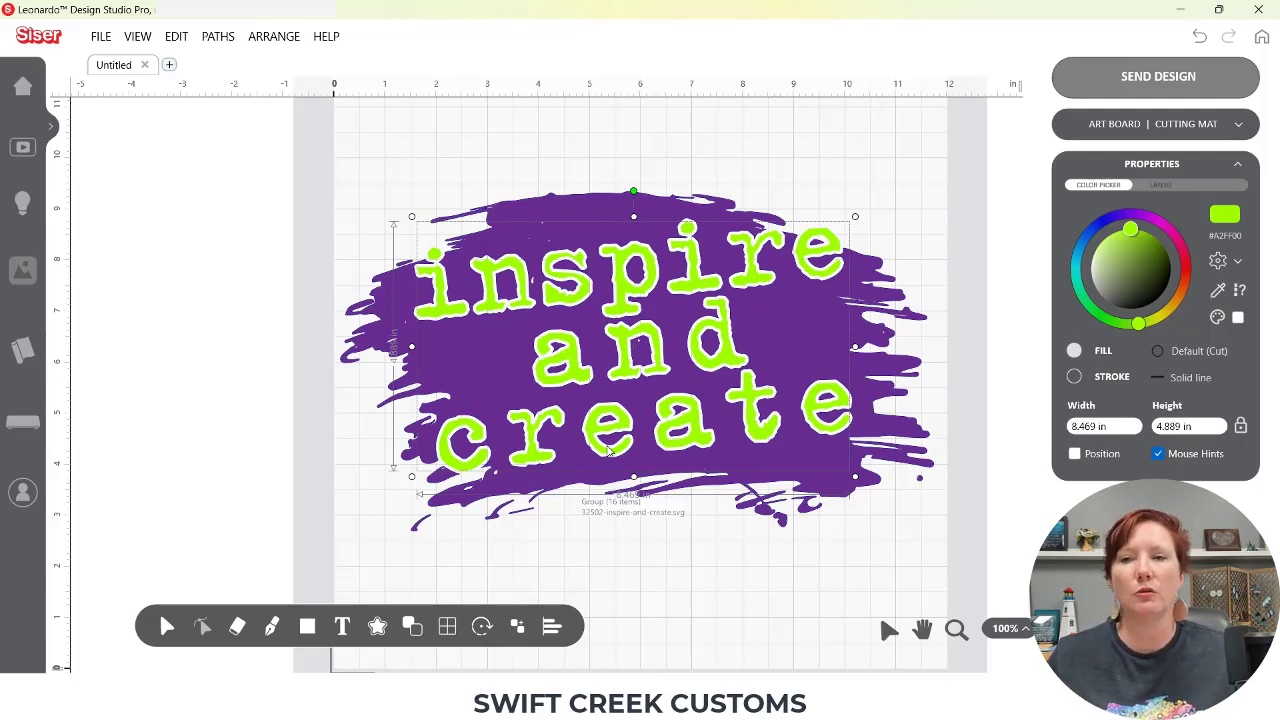
click(1097, 85)
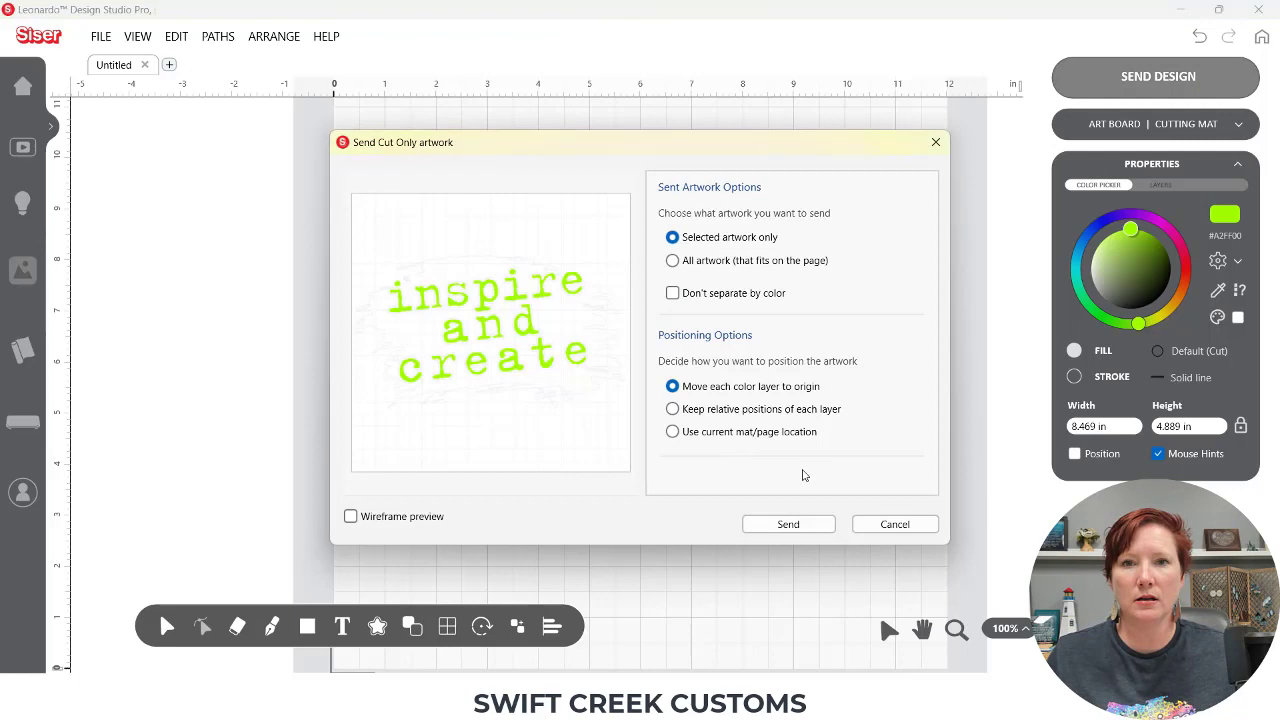
click(777, 526)
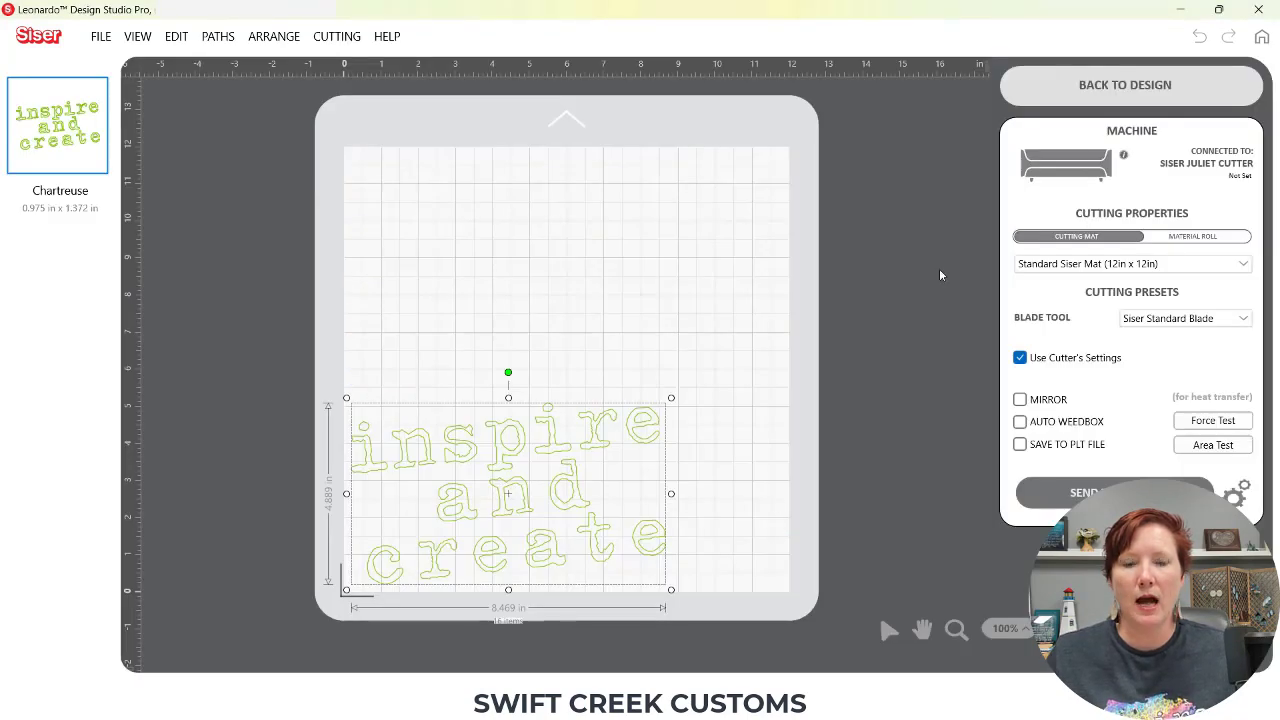
click(1031, 95)
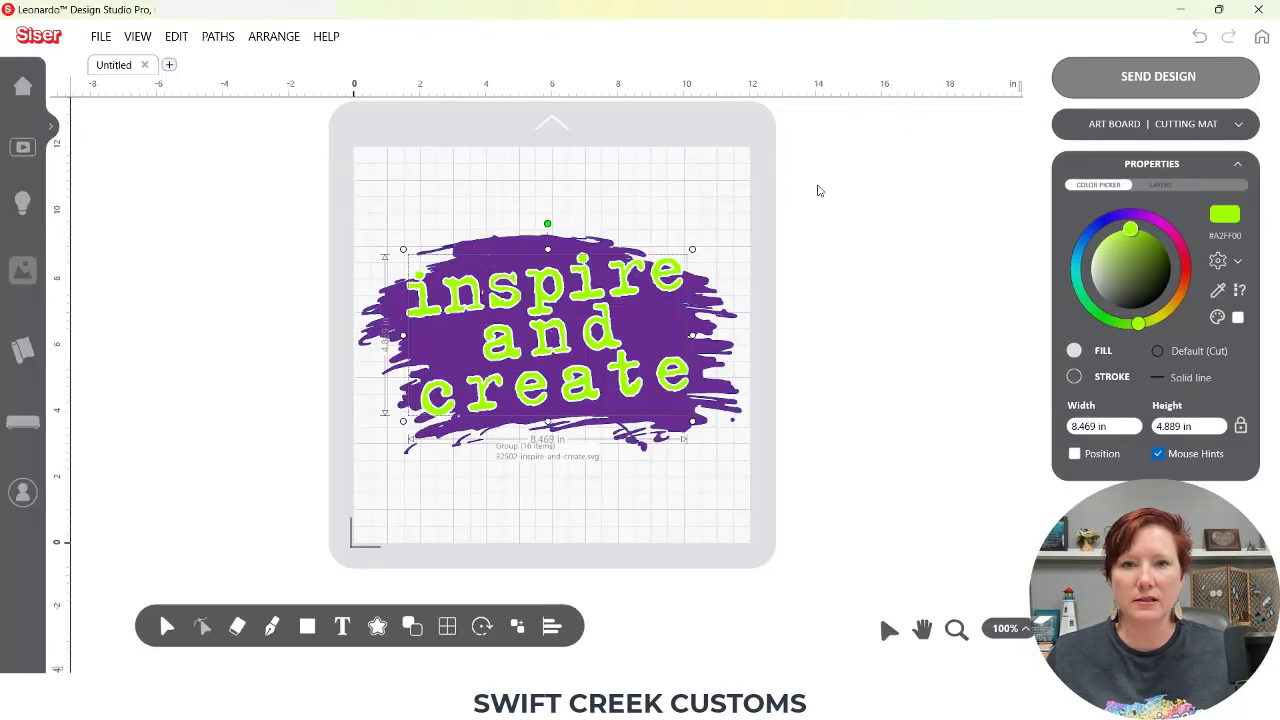
Send the whole design to the cutting workspace and mirror it for heat transfer, checking the Dodger Blue and Chartreuse layers
click(1107, 90)
click(779, 528)
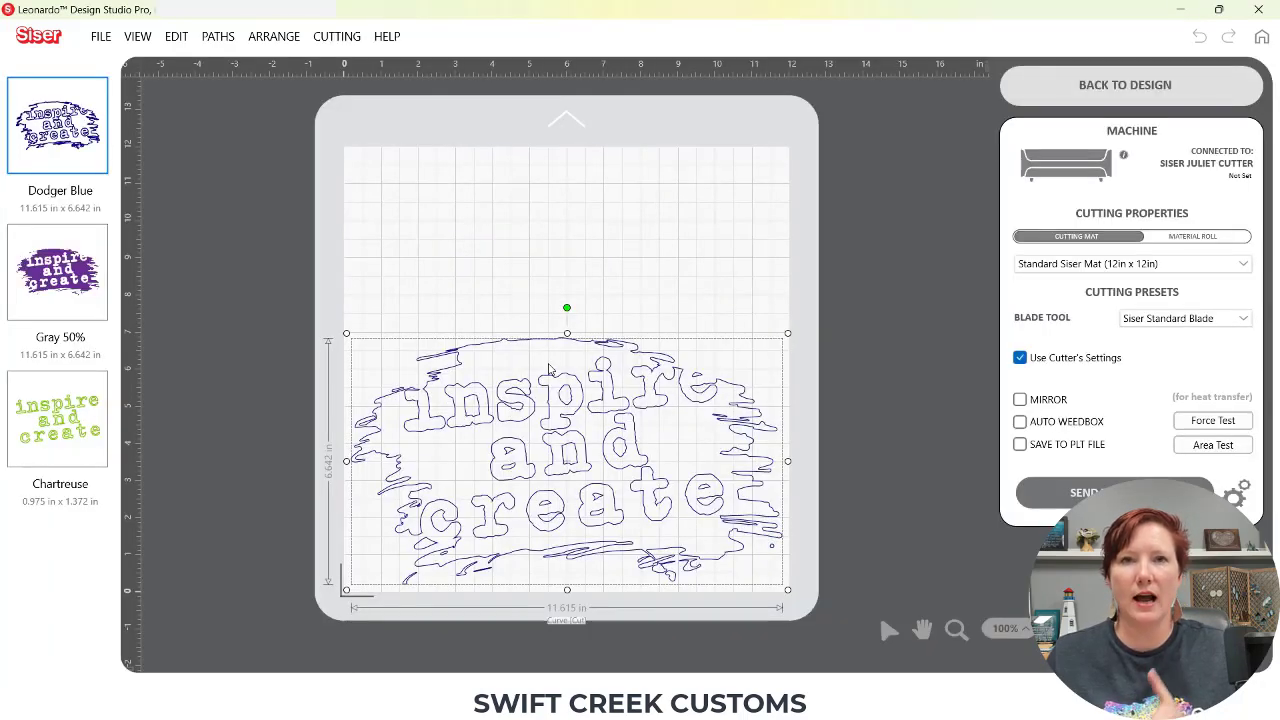
click(62, 127)
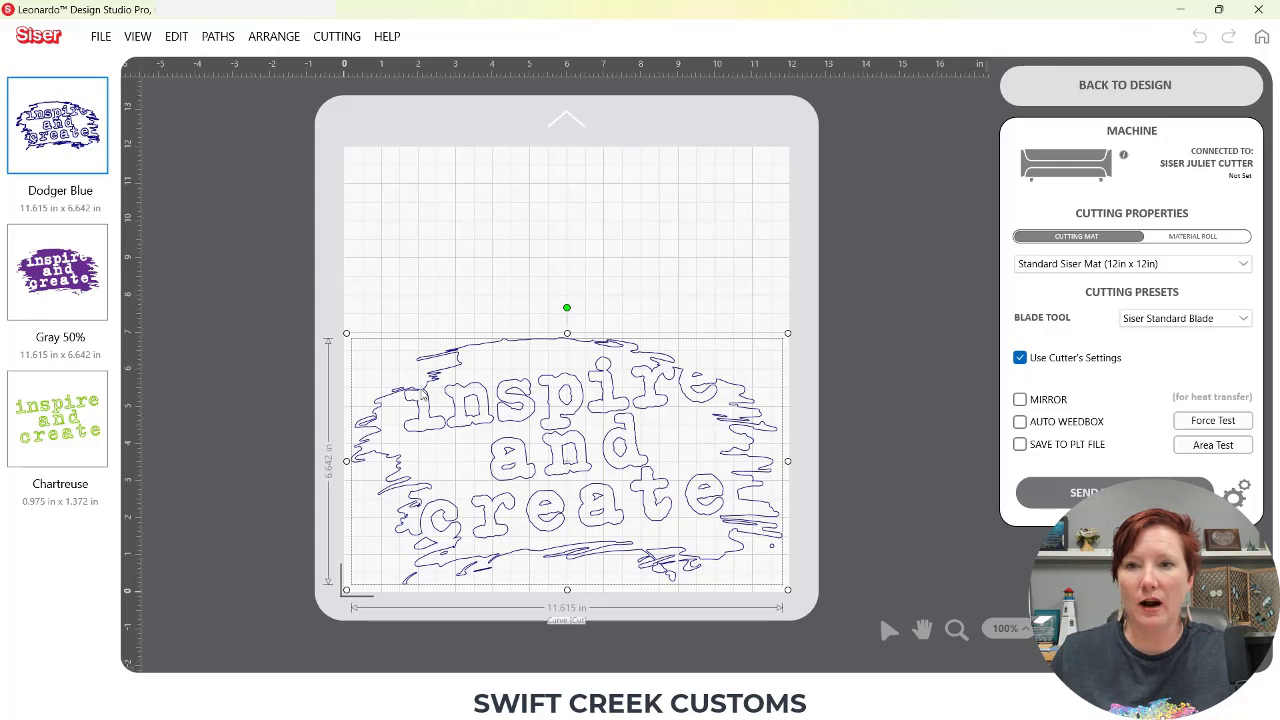
click(1020, 400)
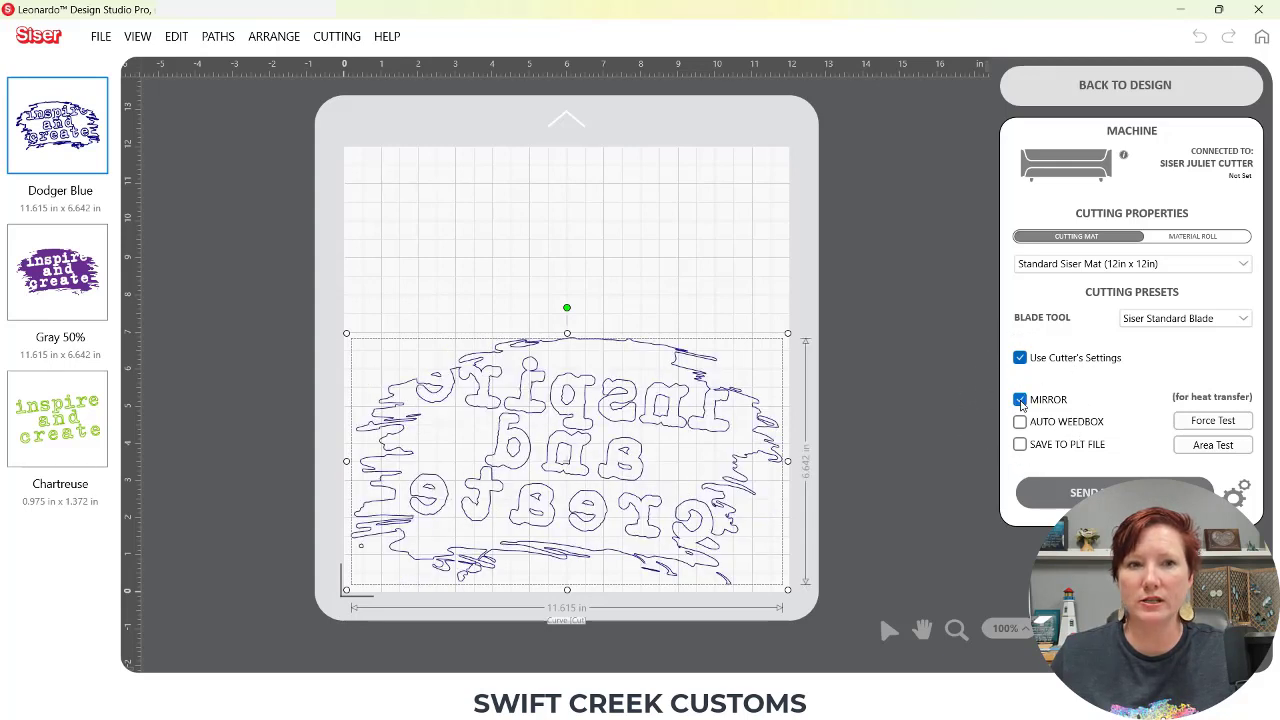
click(60, 413)
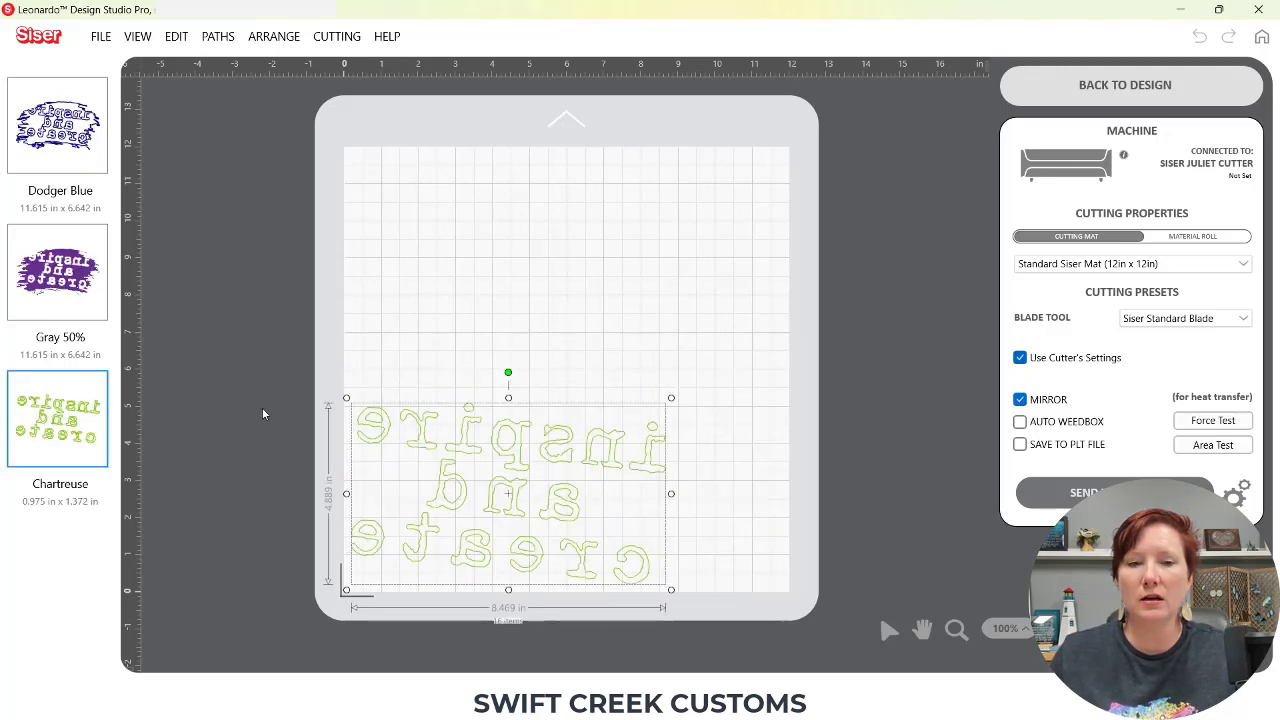